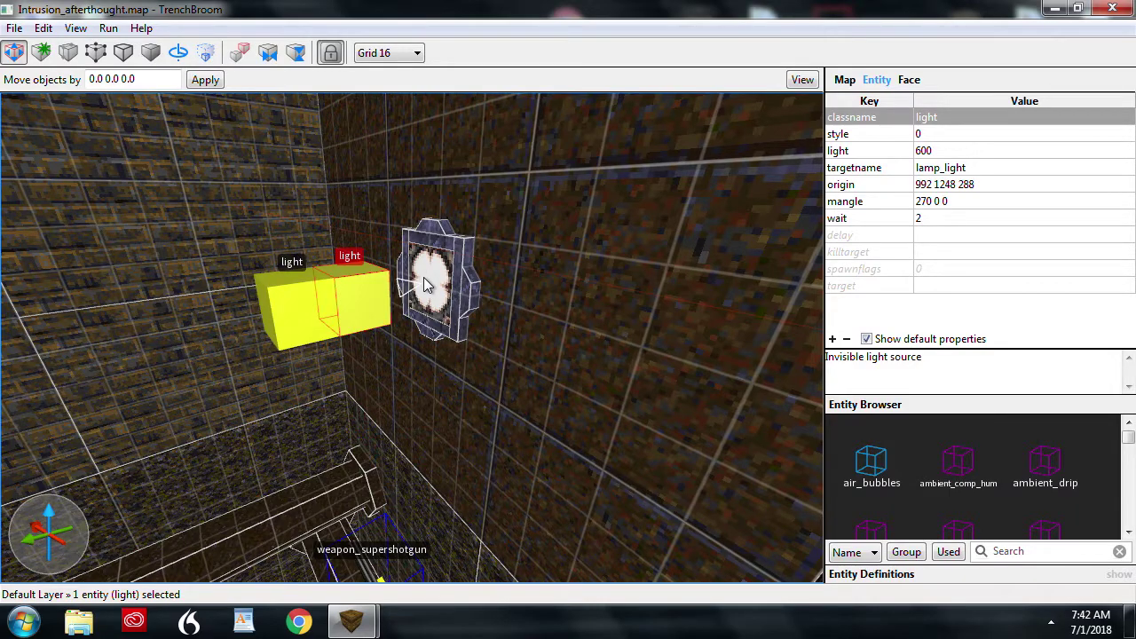
- Select the second light entity in front of the round wall lamp and examine its properties
key("s")
key("w")
key("a")
left_click(443, 300)
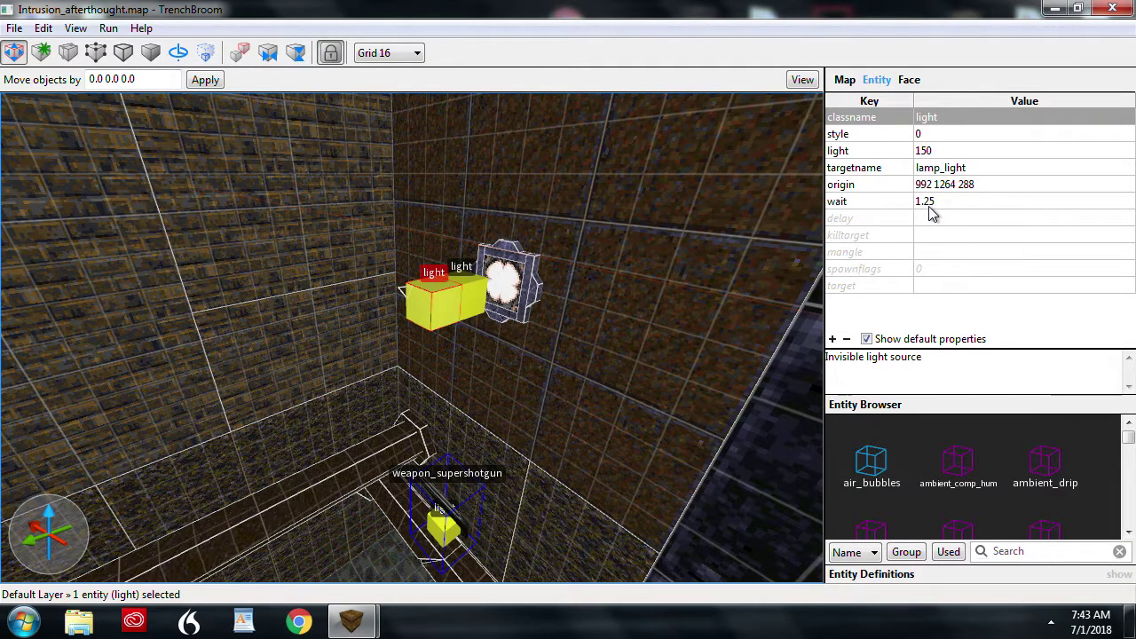
- Select the light beside the super shotgun and review its light, targetname, origin and wait properties
right_click_drag(559, 306, 559, 311)
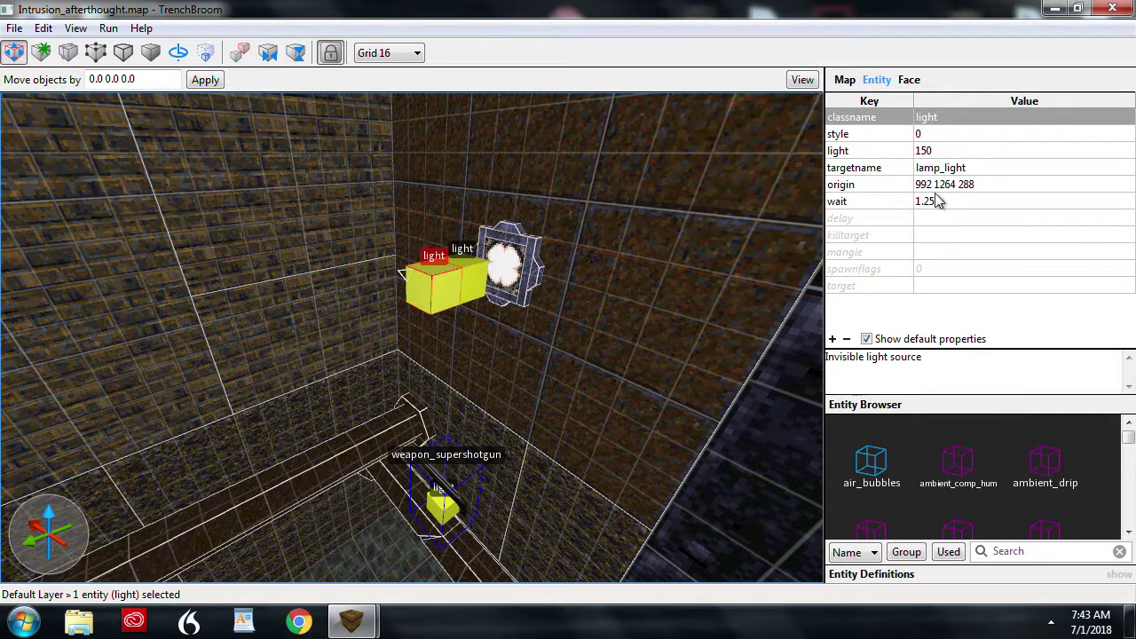
right_click_drag(660, 333, 669, 360)
scroll(619, 386, "down", 5)
scroll(633, 395, "up", 10)
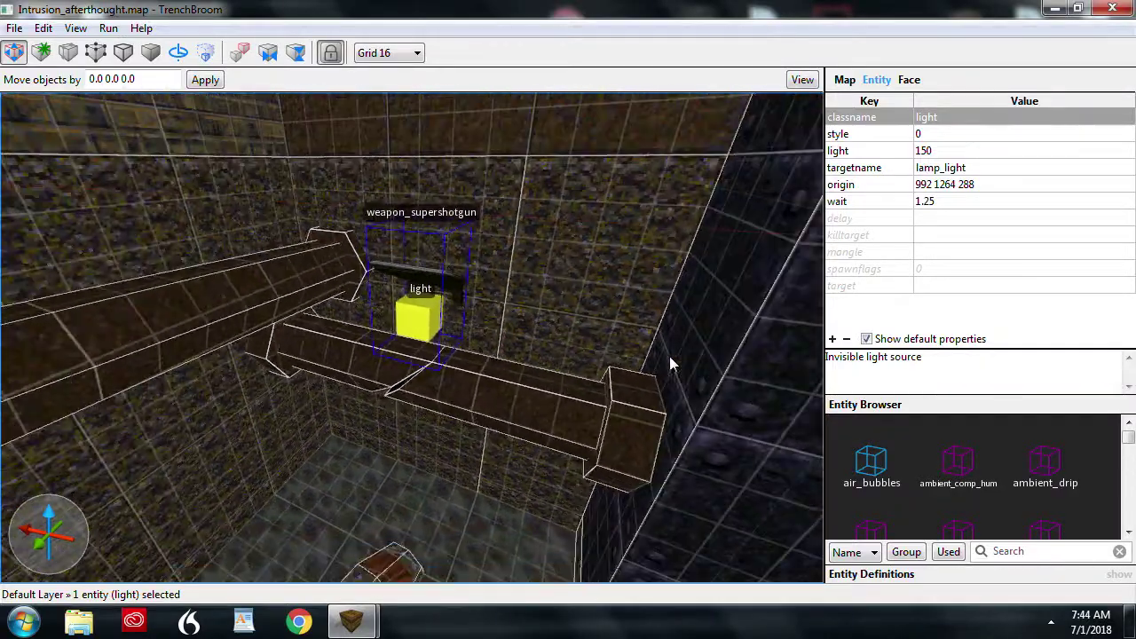
left_click(424, 316)
left_click(425, 316)
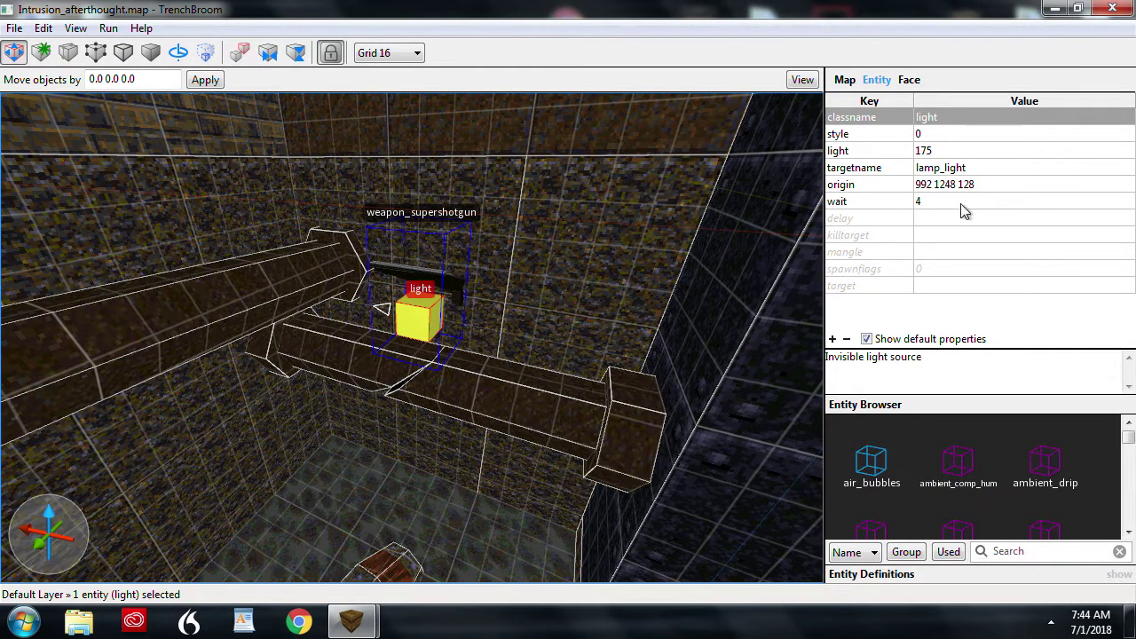
left_click(424, 277)
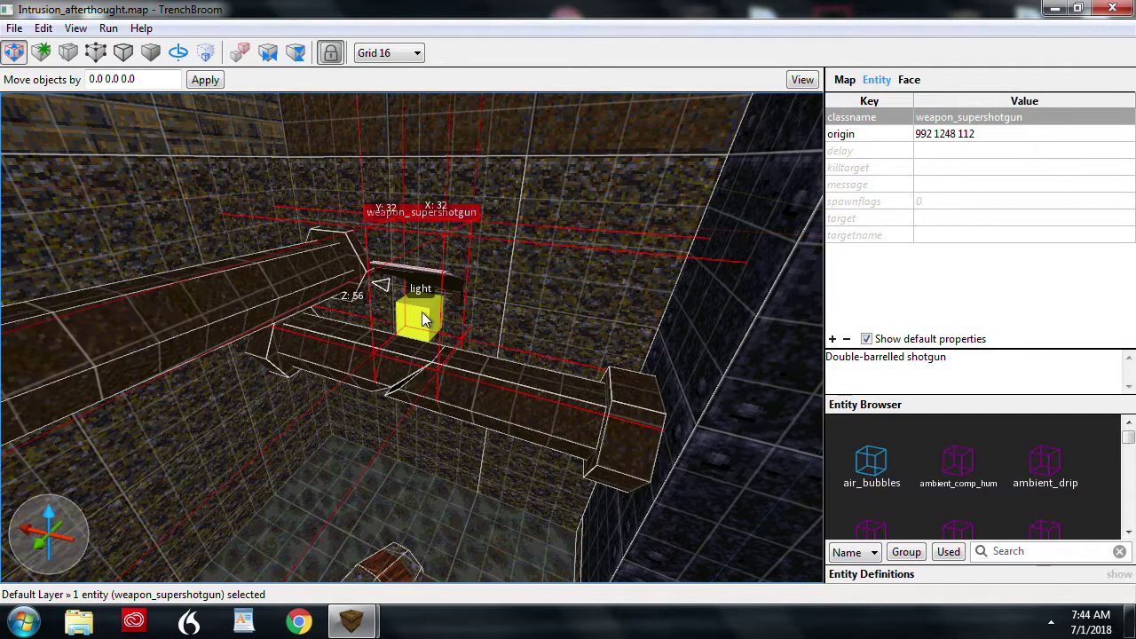
left_click(421, 311)
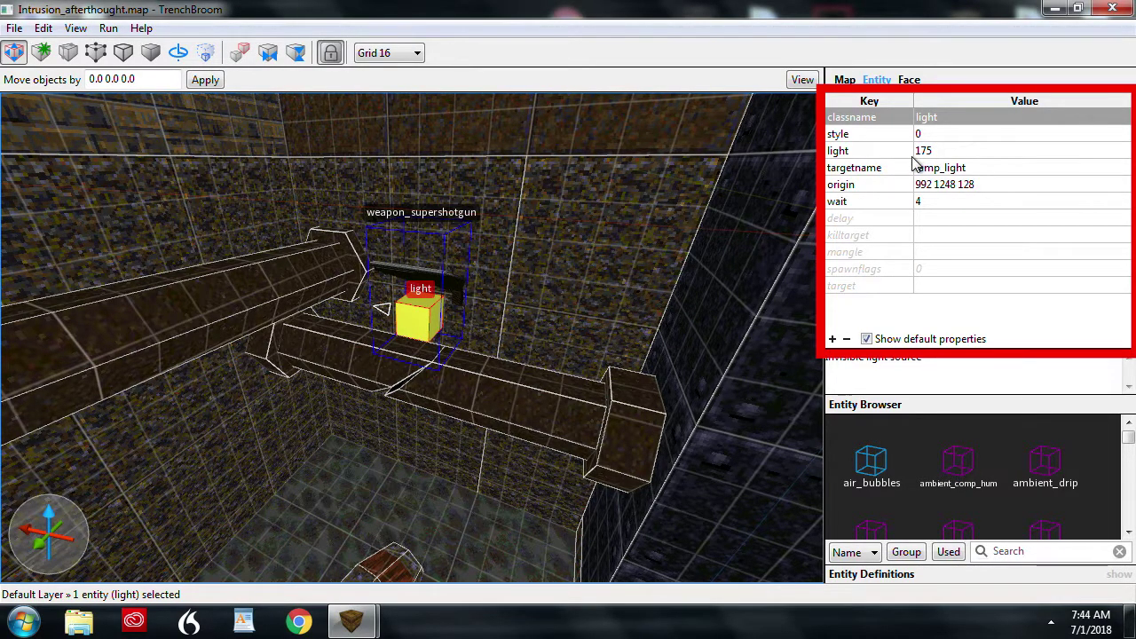
- Examine how the super shotgun pickup and its light are placed on the beam above the pit
right_click_drag(577, 219, 568, 221)
scroll(568, 221, "down", 5)
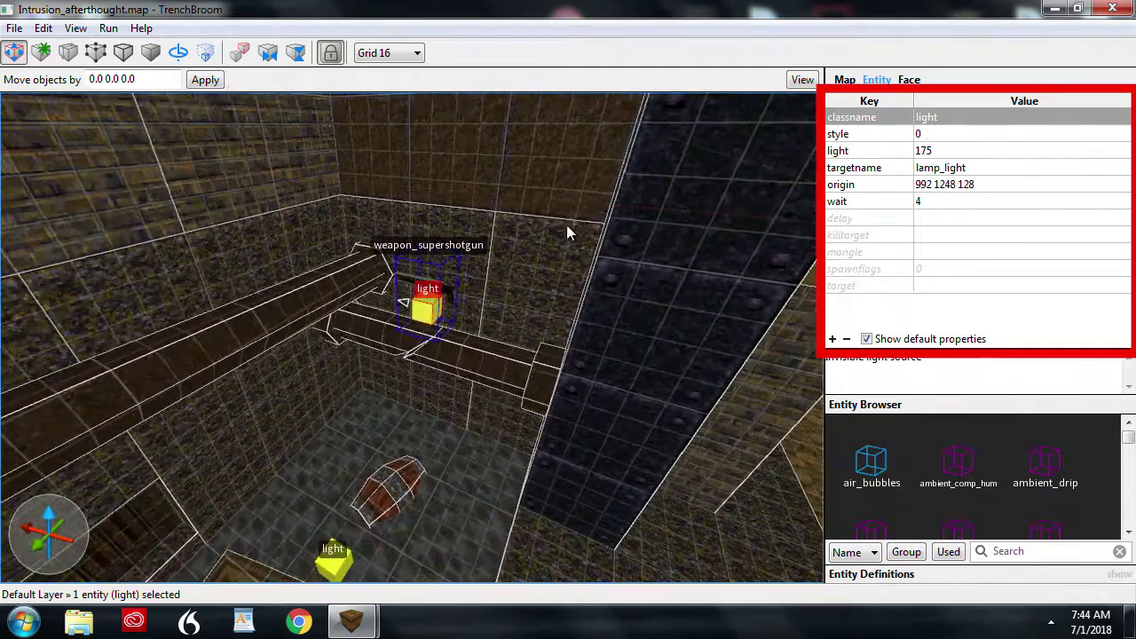
scroll(567, 221, "up", 4)
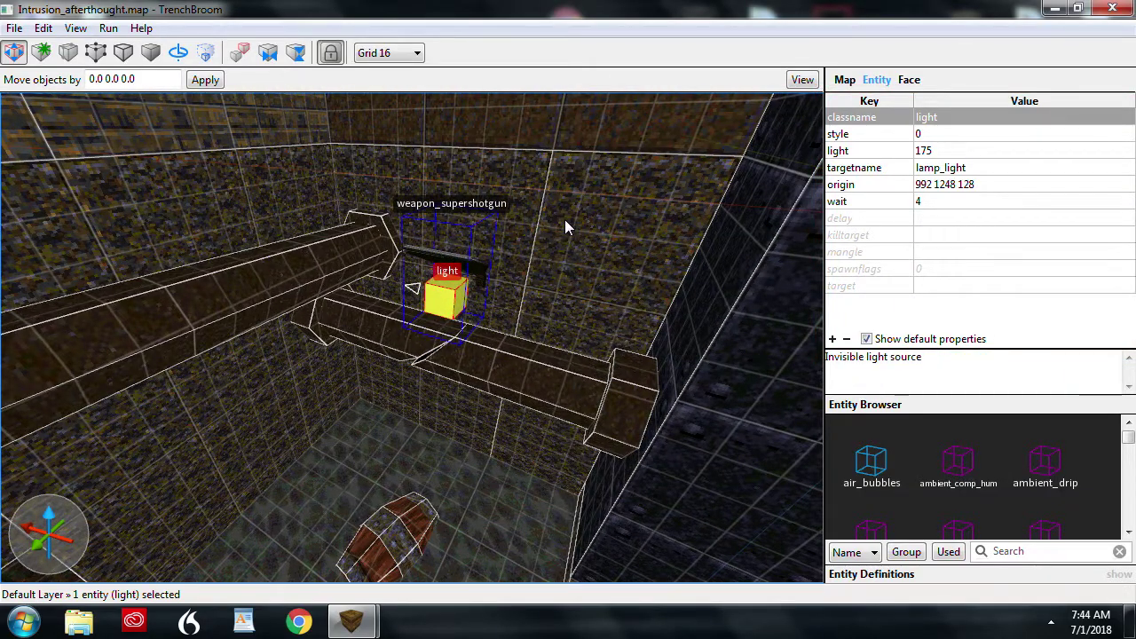
key("Escape")
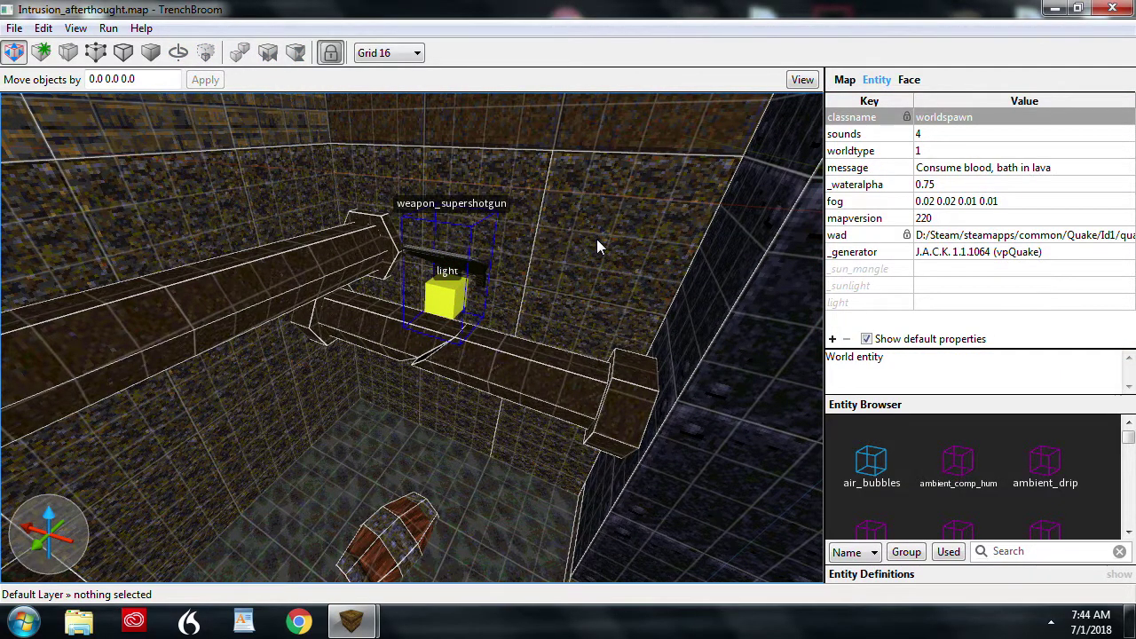
left_click(454, 291)
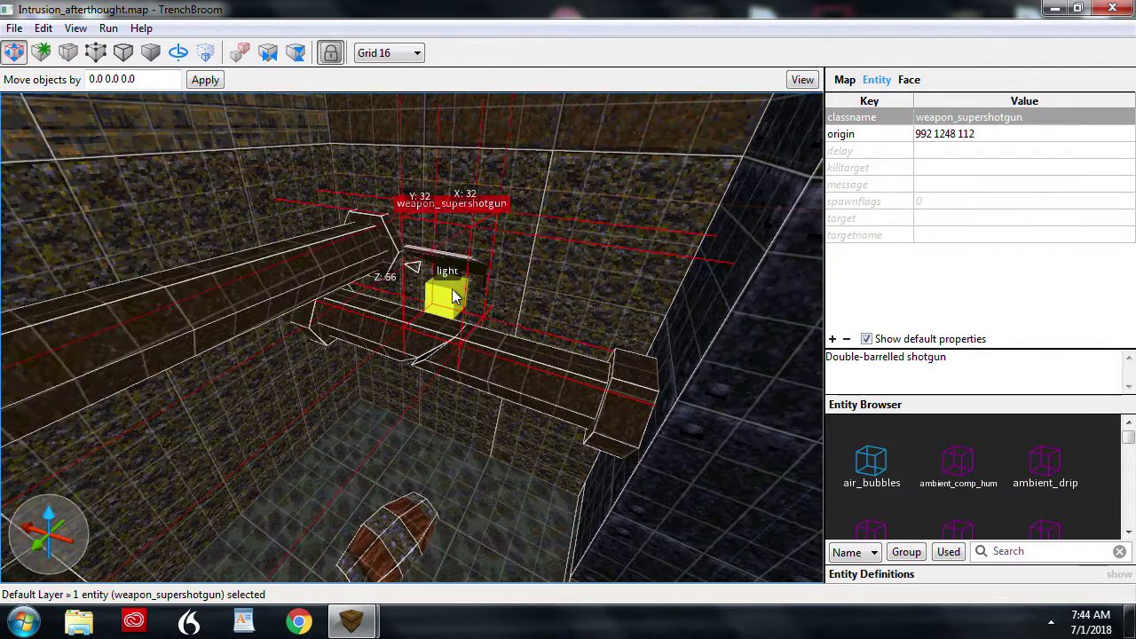
scroll(452, 288, "up", 1, "ctrl")
scroll(452, 288, "down", 1, "ctrl")
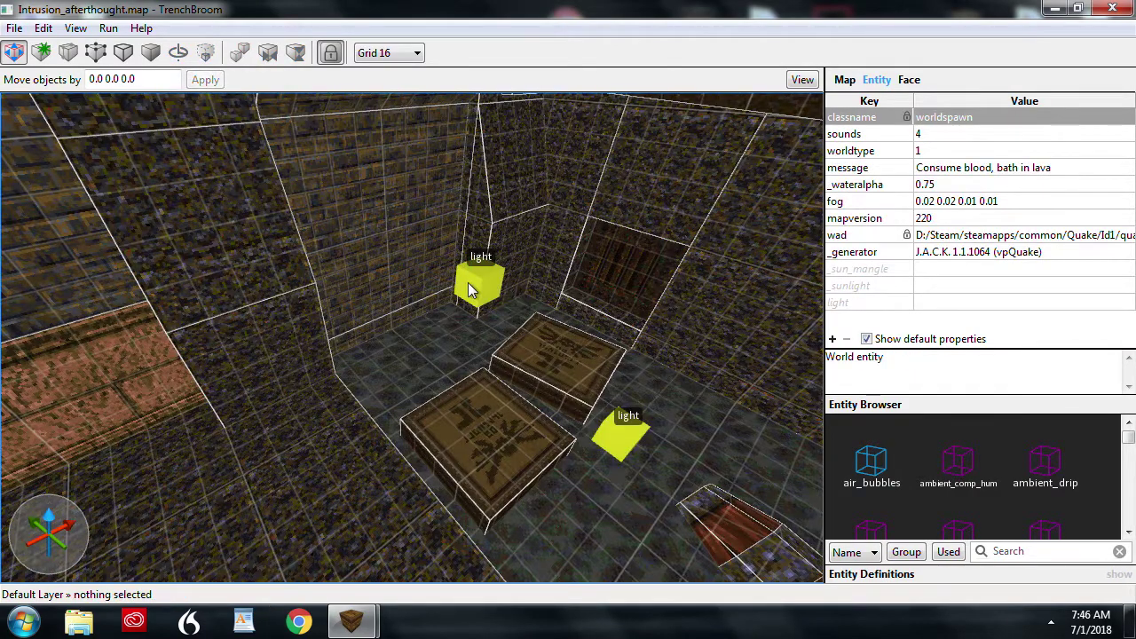
- Select the light in the corner behind the crates and review its light, delay and wait properties
left_click(468, 284)
right_click_drag(591, 327, 603, 316)
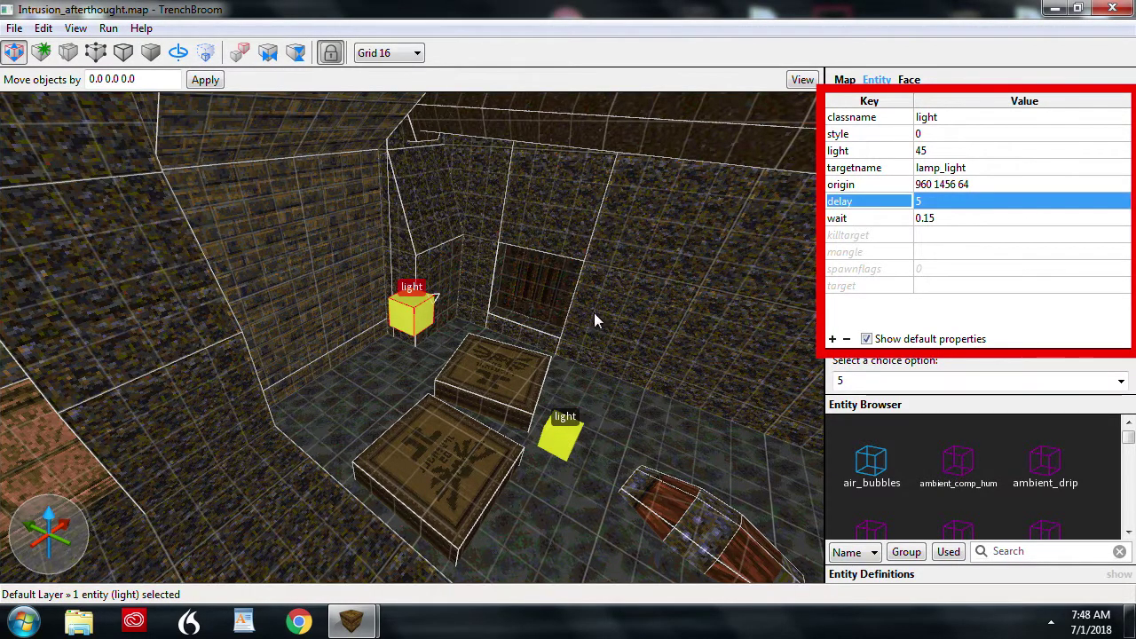
right_click_drag(594, 313, 569, 321)
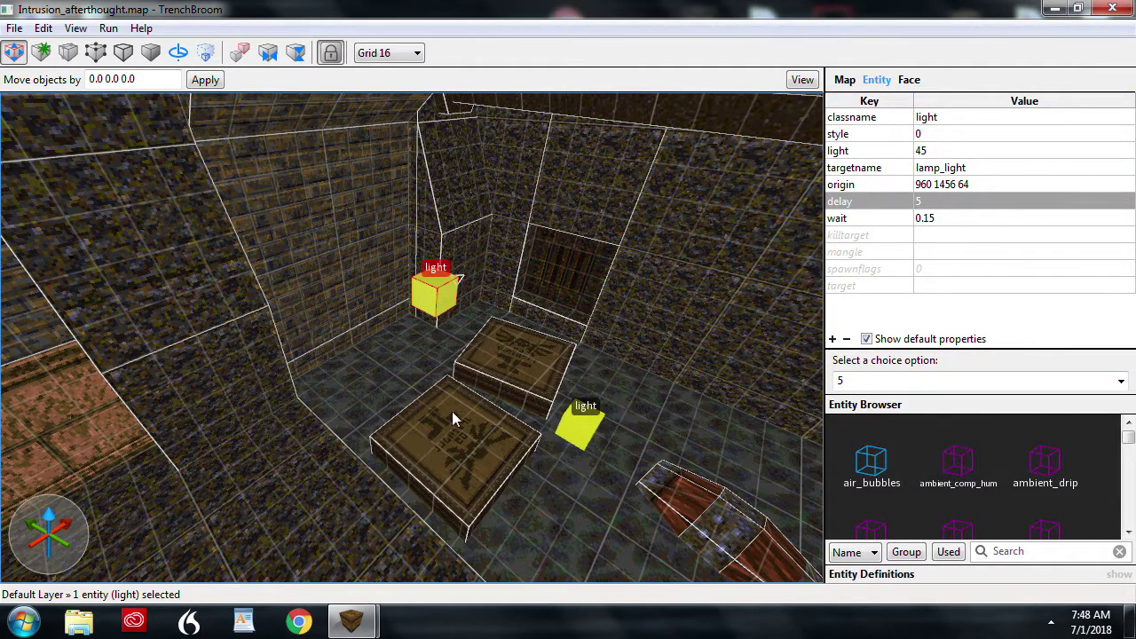
mouse_move(495, 342)
right_mouse_down()
mouse_move(475, 360)
mouse_move(510, 352)
right_mouse_up()
scroll(510, 353, "down", 3)
scroll(511, 359, "down", 3)
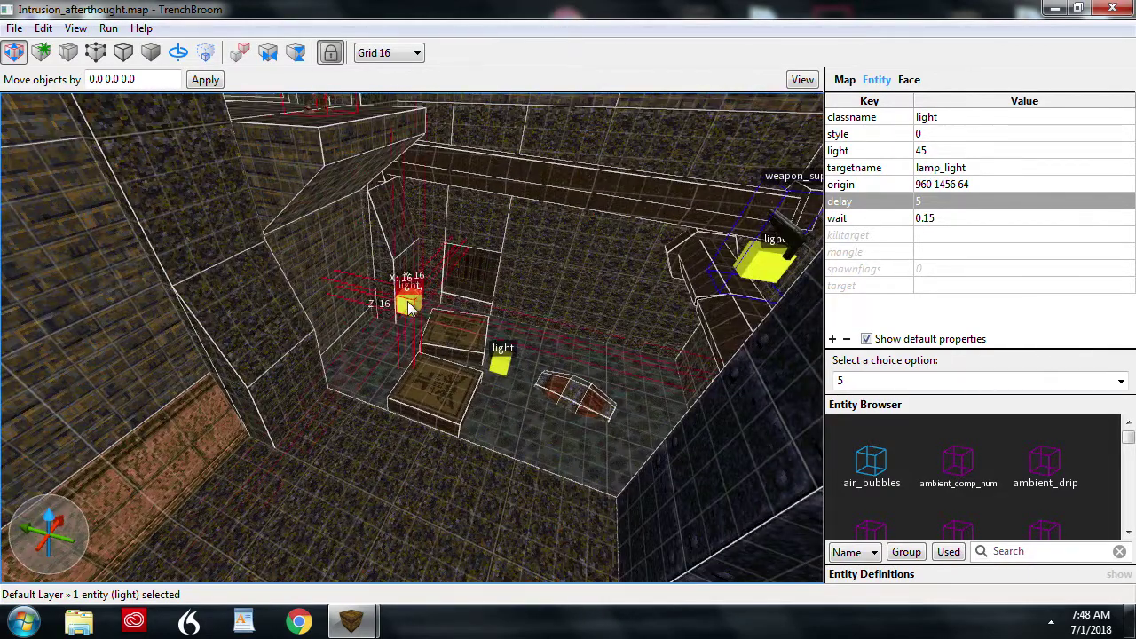
right_click_drag(411, 303, 521, 262)
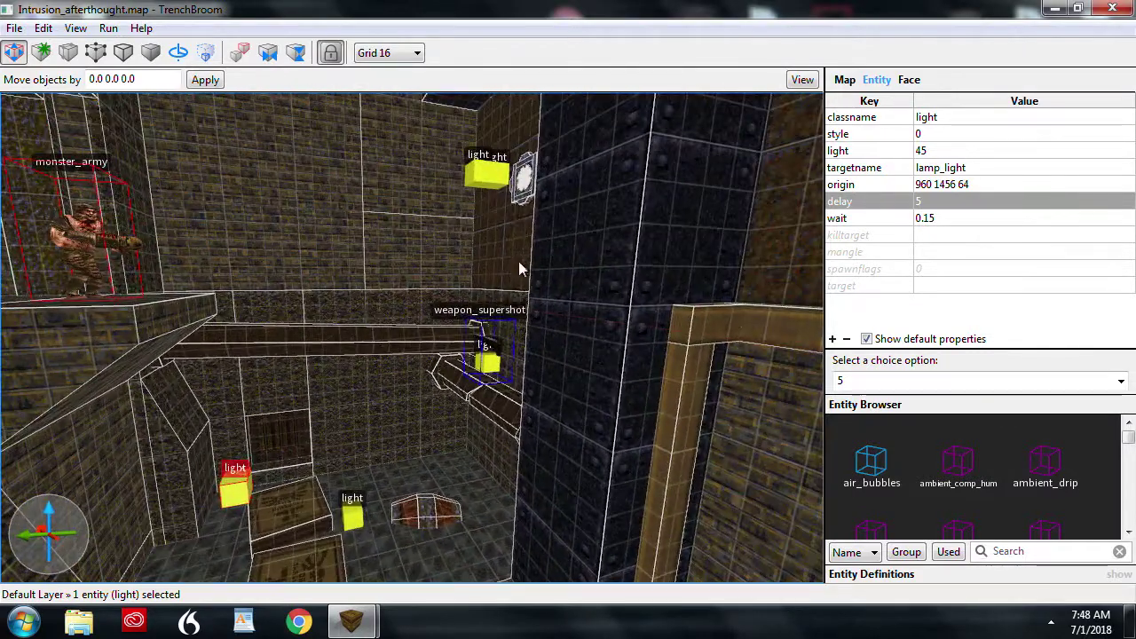
- Survey the lights around the wall lamp, the soldier's ledge and the pit, leaving nothing selected
left_click(502, 179)
mouse_move(453, 279)
right_mouse_down()
mouse_move(387, 381)
mouse_move(489, 400)
mouse_move(557, 390)
mouse_move(610, 350)
mouse_move(611, 366)
right_mouse_up()
left_click(315, 373)
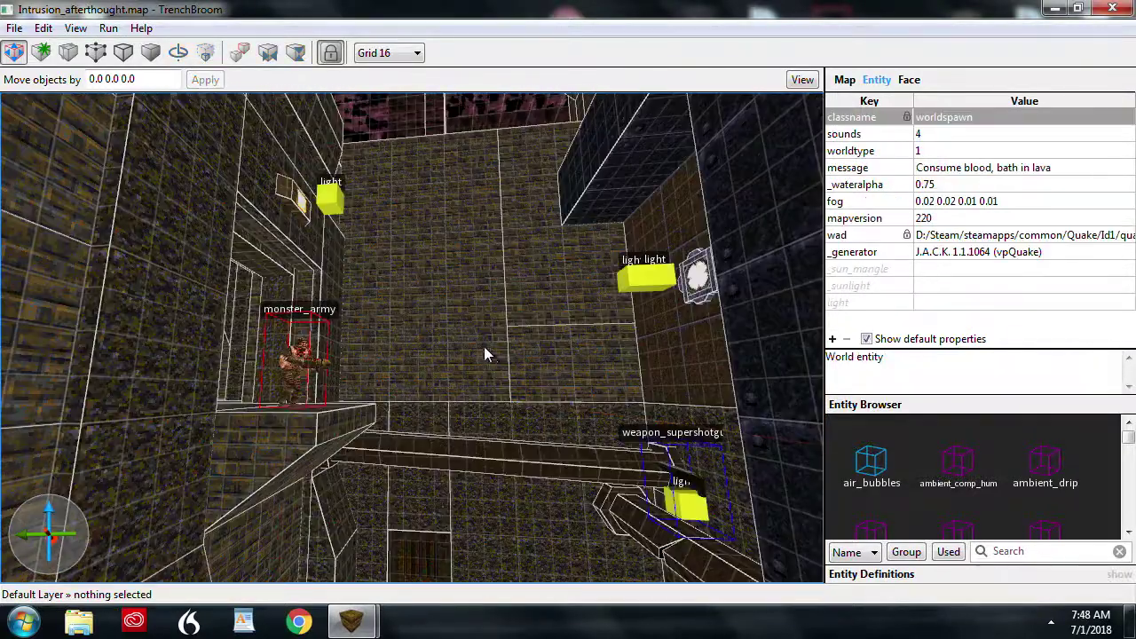
left_click(498, 324)
right_click_drag(572, 285, 570, 332)
scroll(570, 338, "down", 2)
key("Escape")
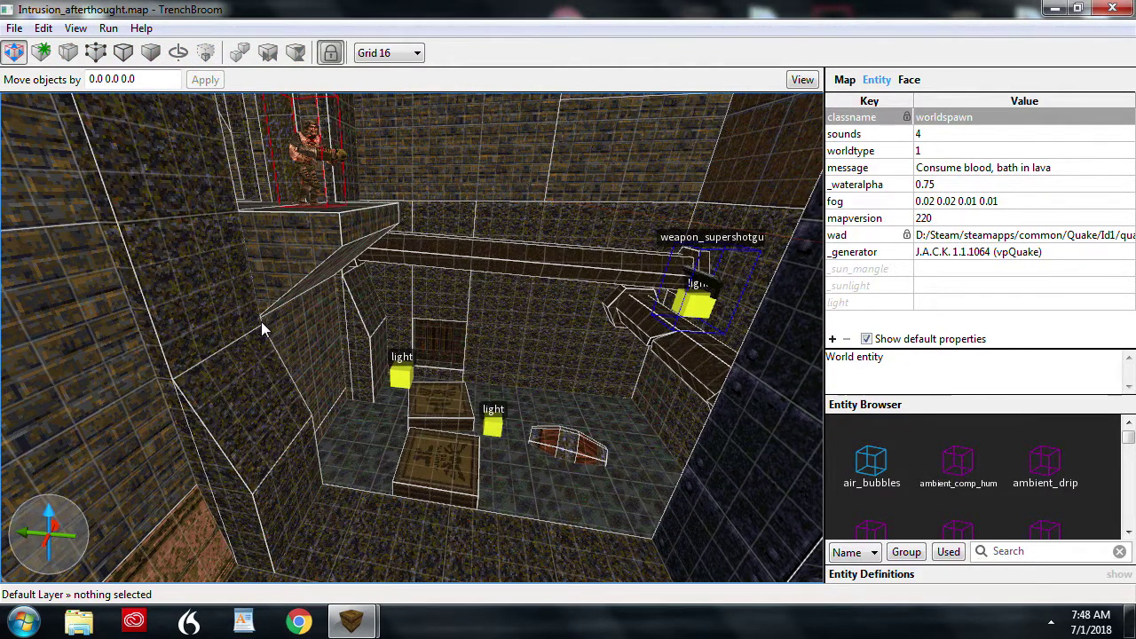
- Try duplicating the light beside the crates to origin 816 1360 64, then undo the duplication and clear the selection
left_click(398, 377)
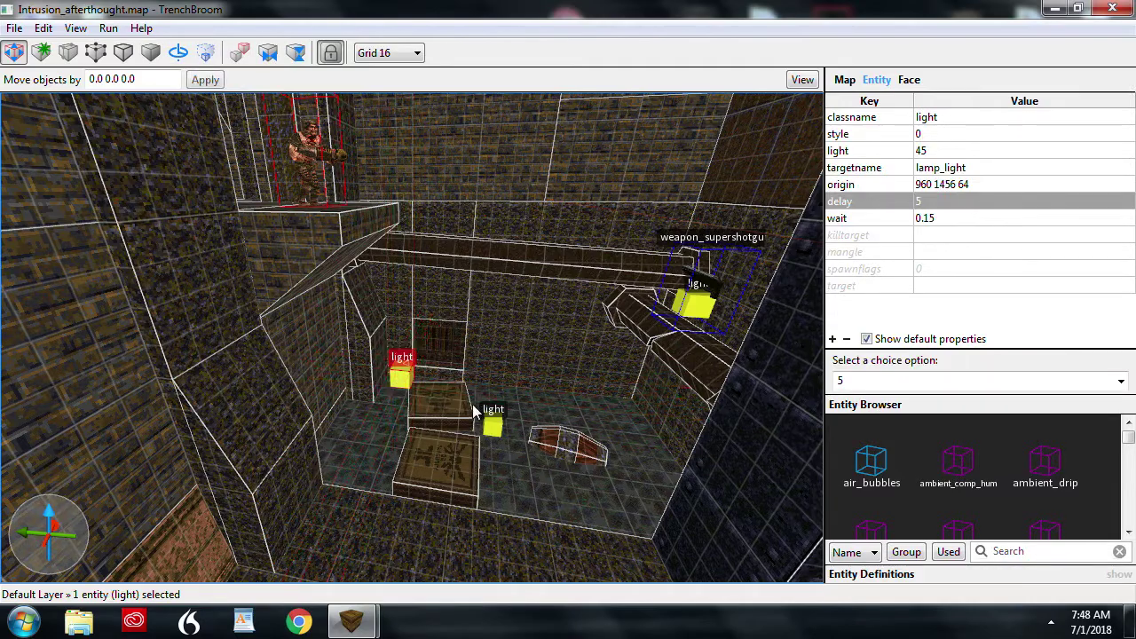
right_click_drag(457, 397, 476, 407)
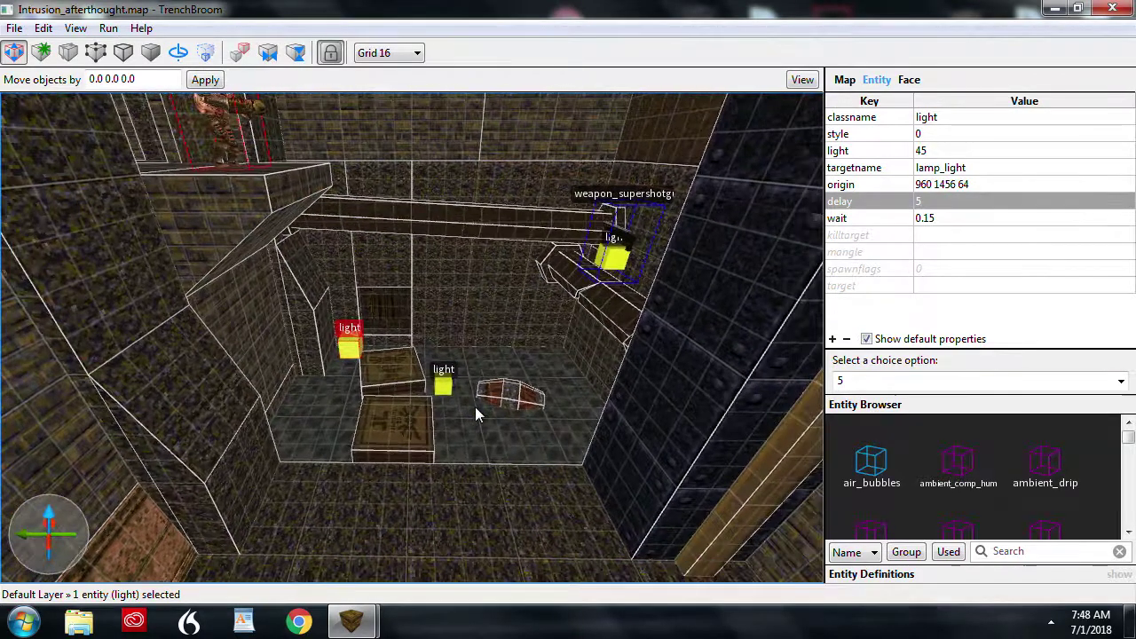
left_click_drag(353, 348, 553, 548)
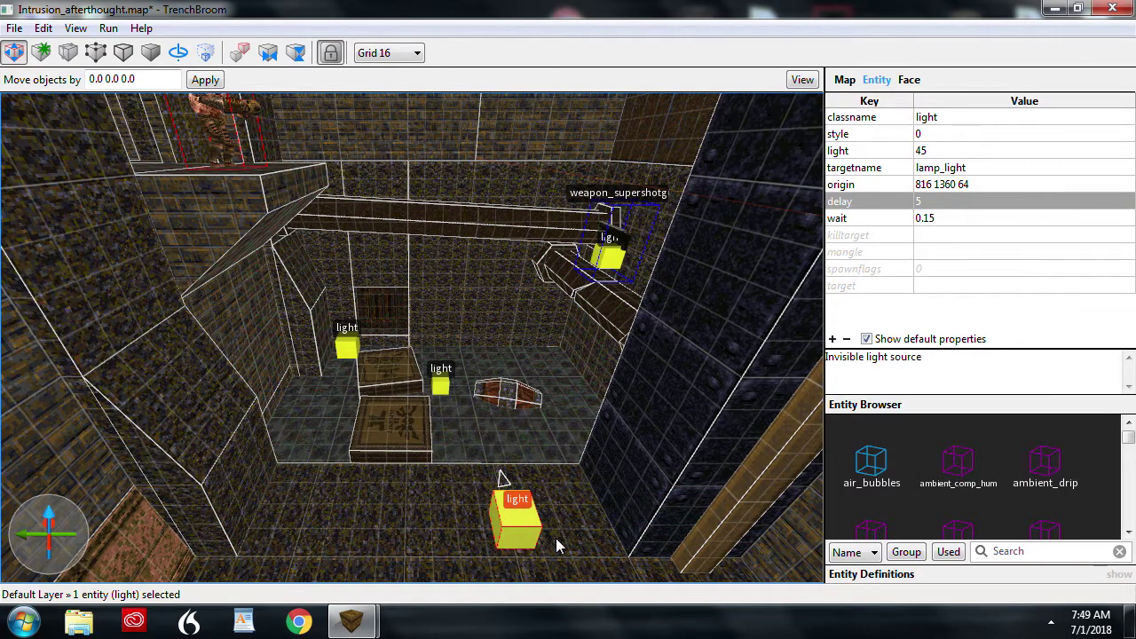
key("ctrl+z")
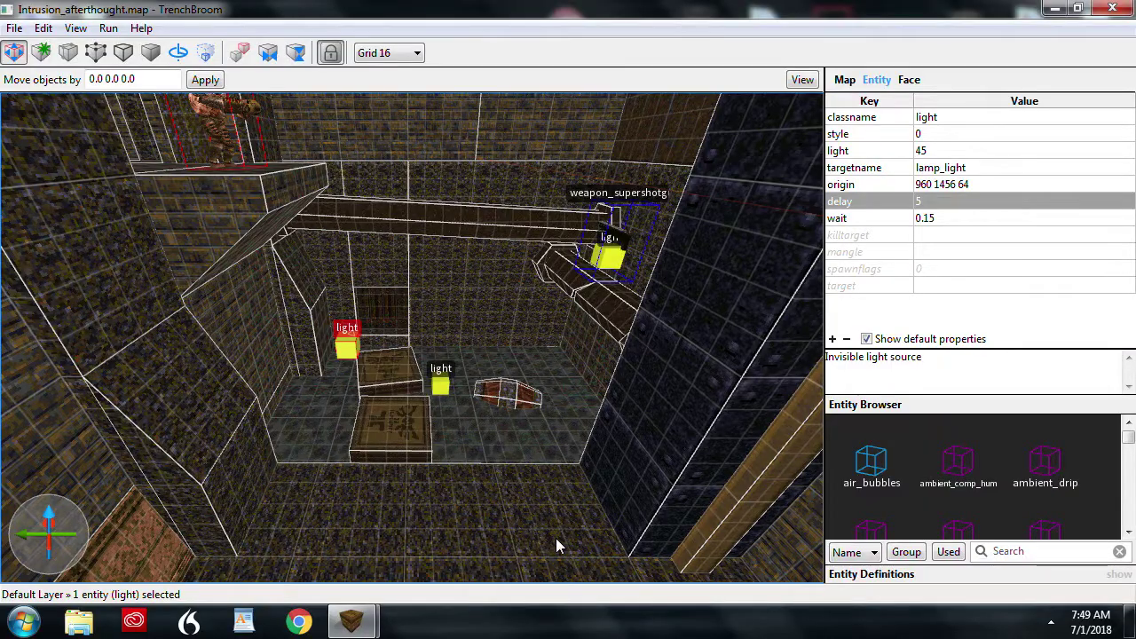
right_click_drag(287, 433, 151, 405)
key("Escape")
key("s")
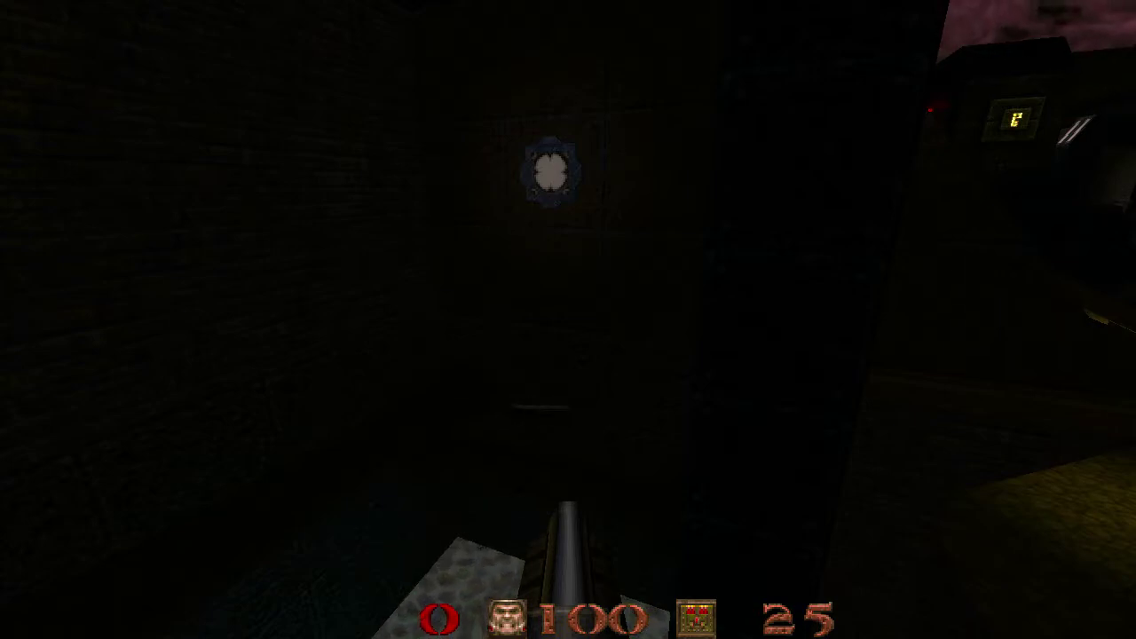
- Set the gamma to .65 in the QuakeSpasm console and return to the game view
key("grave")
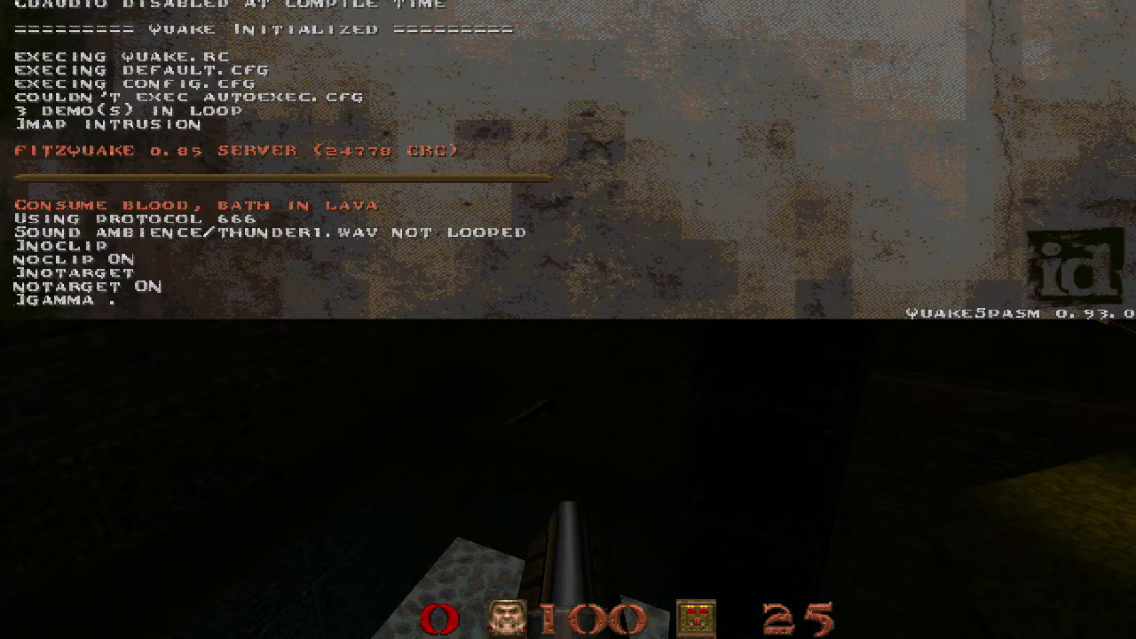
type("gamma .65")
key("Return")
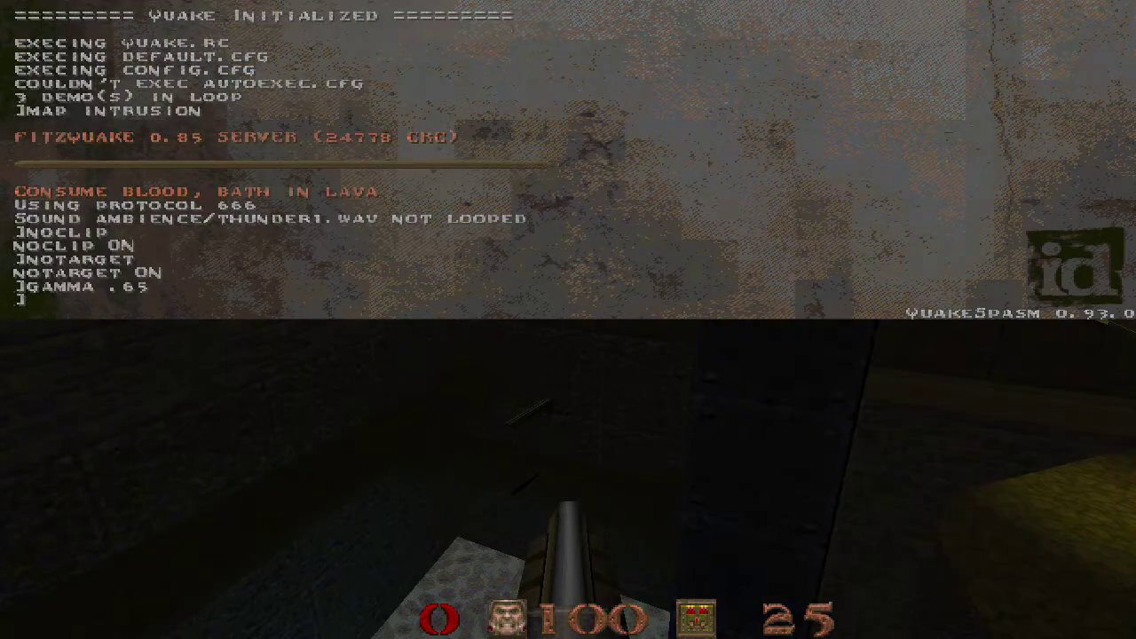
key("grave")
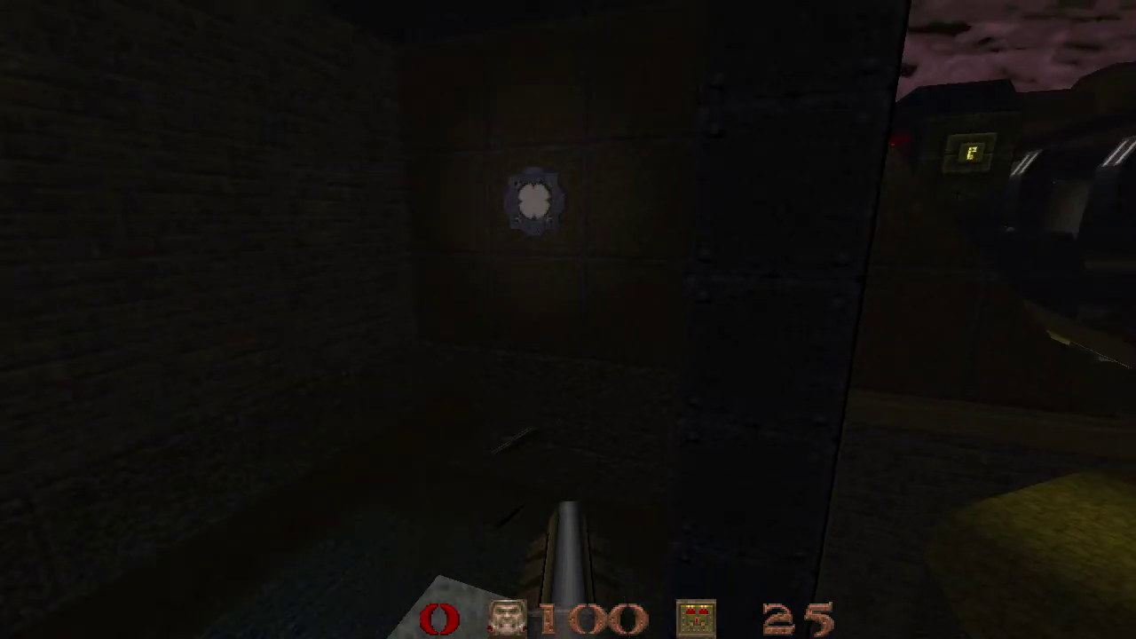
- Inspect in the game how the round wall lamp and the square light above the doorway illuminate the nearby walls
key("w")
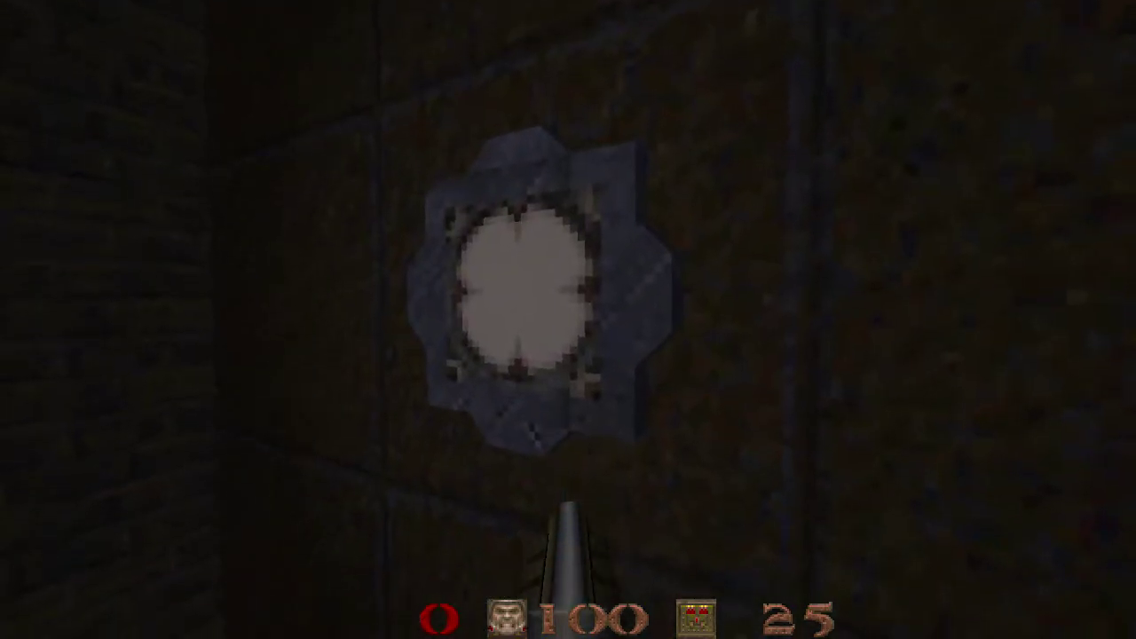
key("s")
key("w")
key("s")
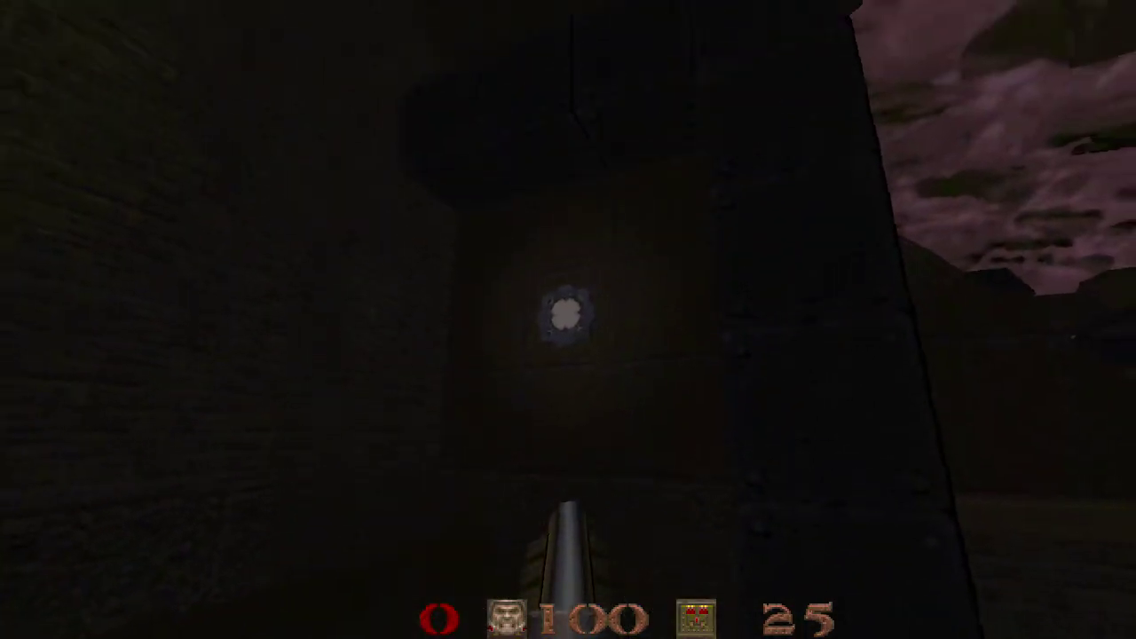
key("w")
key("s")
key("w")
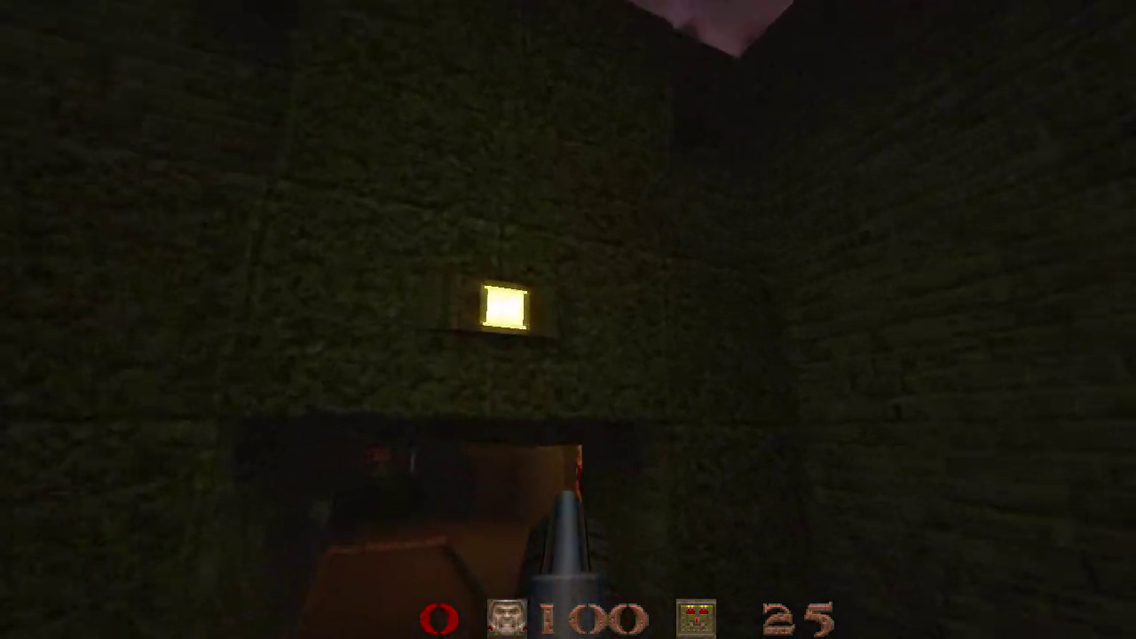
key("a")
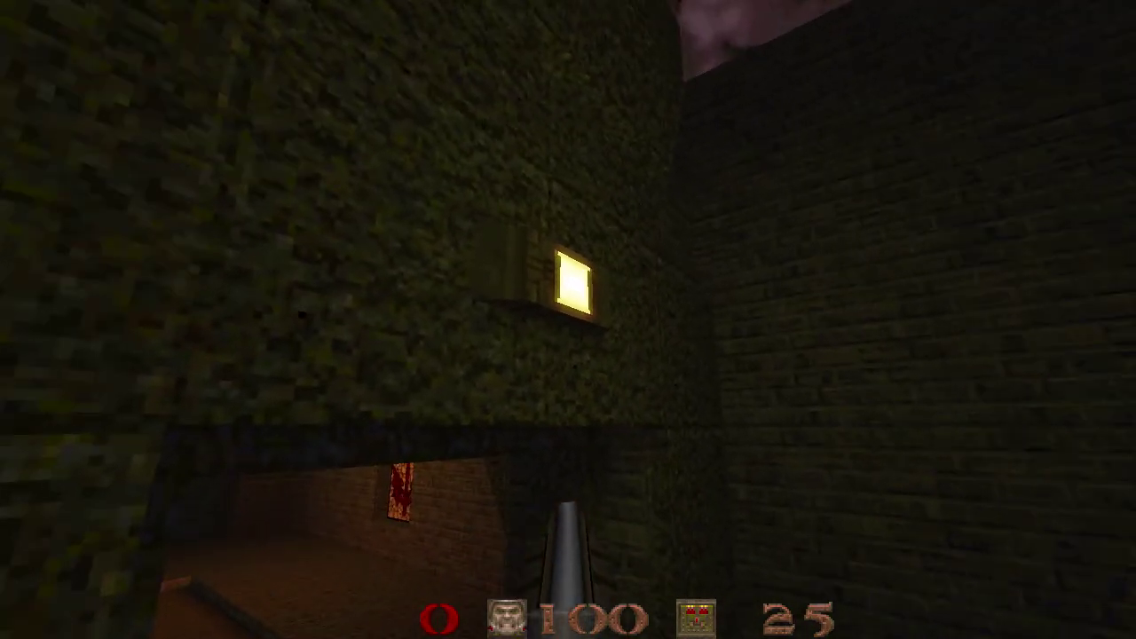
key("s")
key("w")
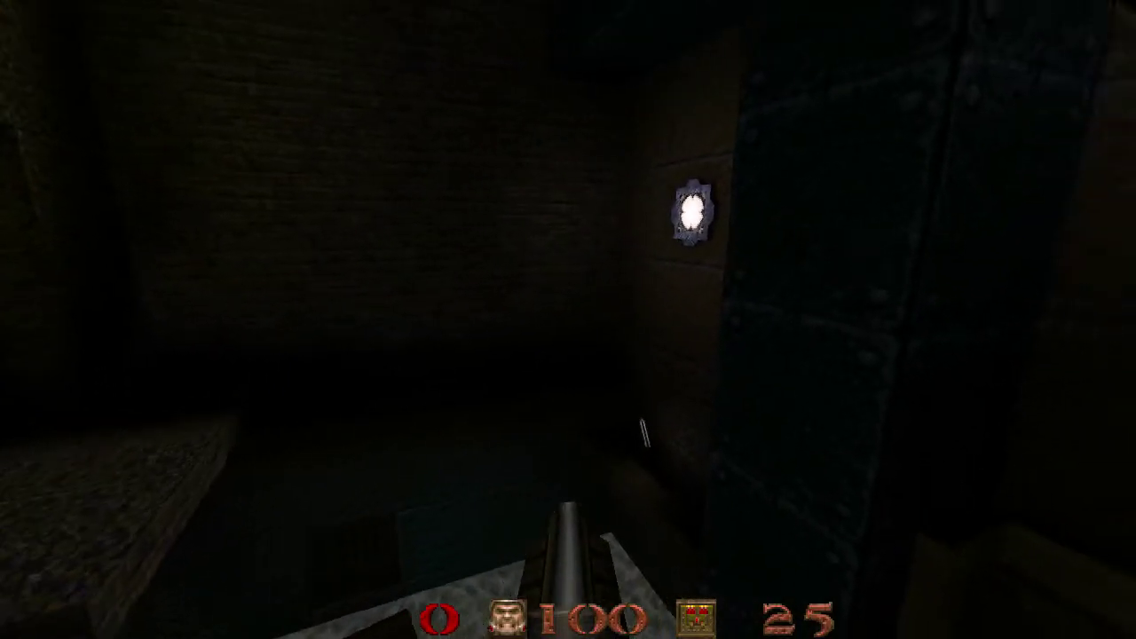
- Compare the round wall lamp's glow from near and far, including the dark corner below it
key("a")
key("d")
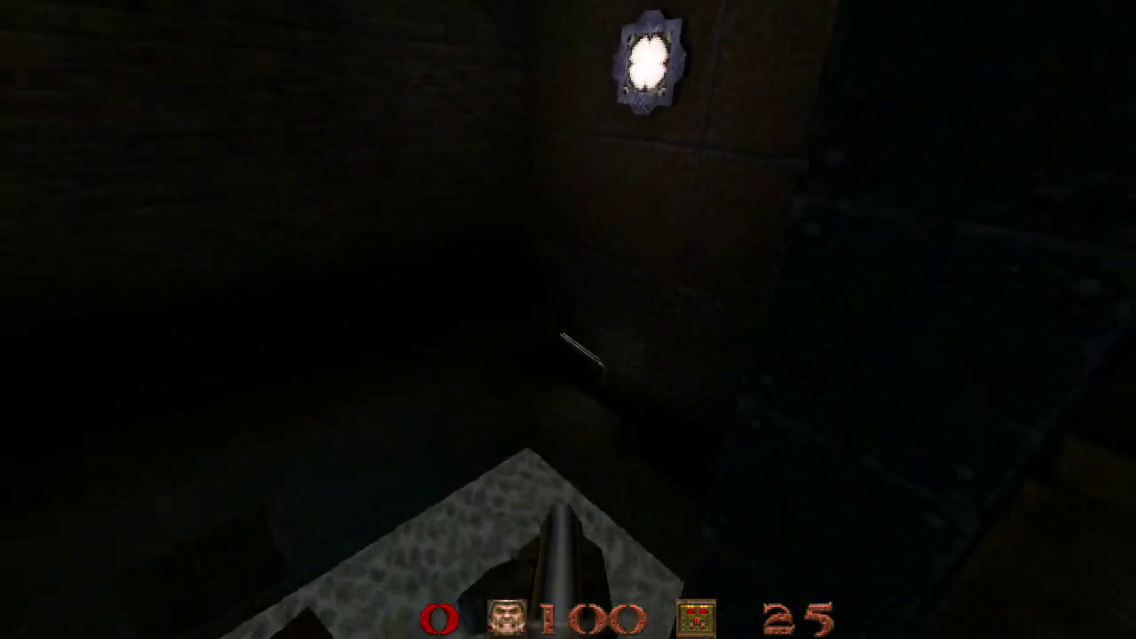
key("w")
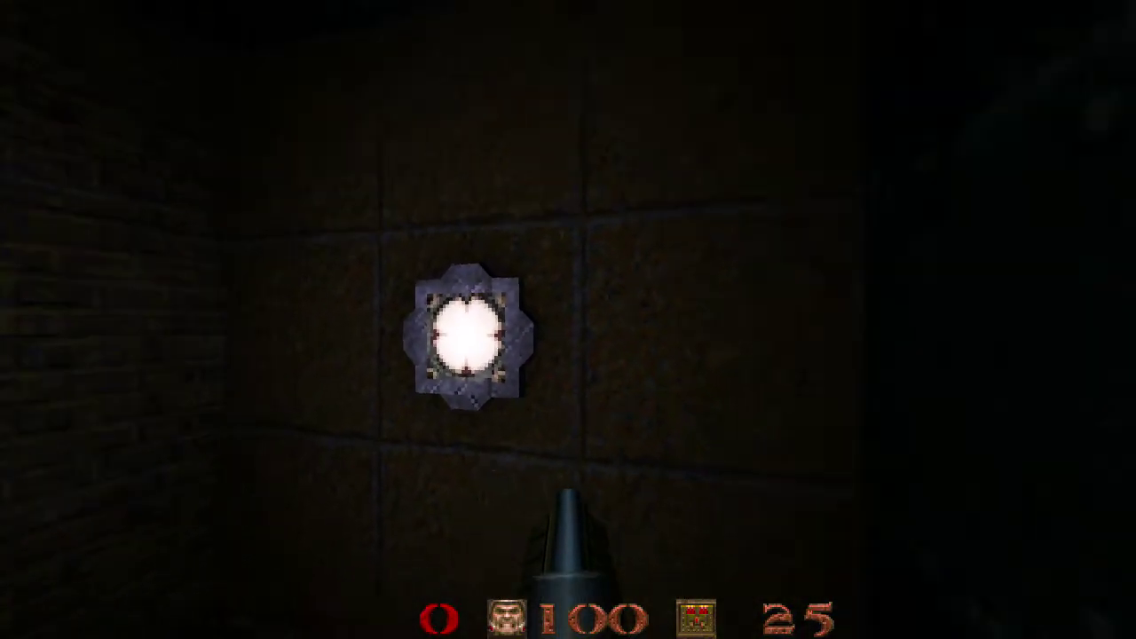
key("s")
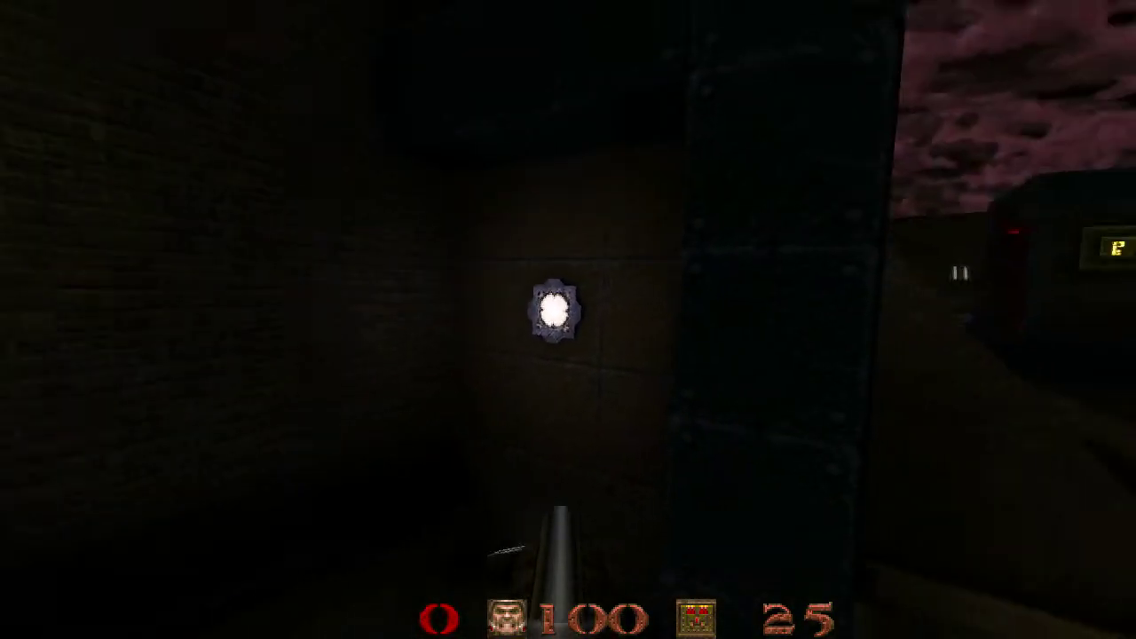
key("w")
key("s")
key("s")
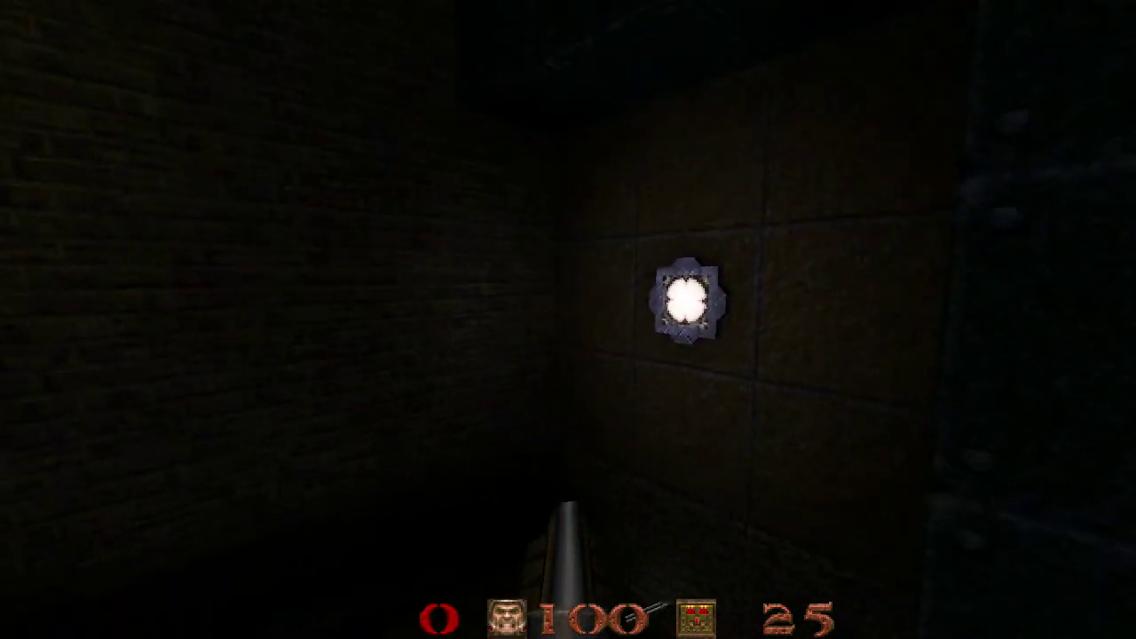
key("w")
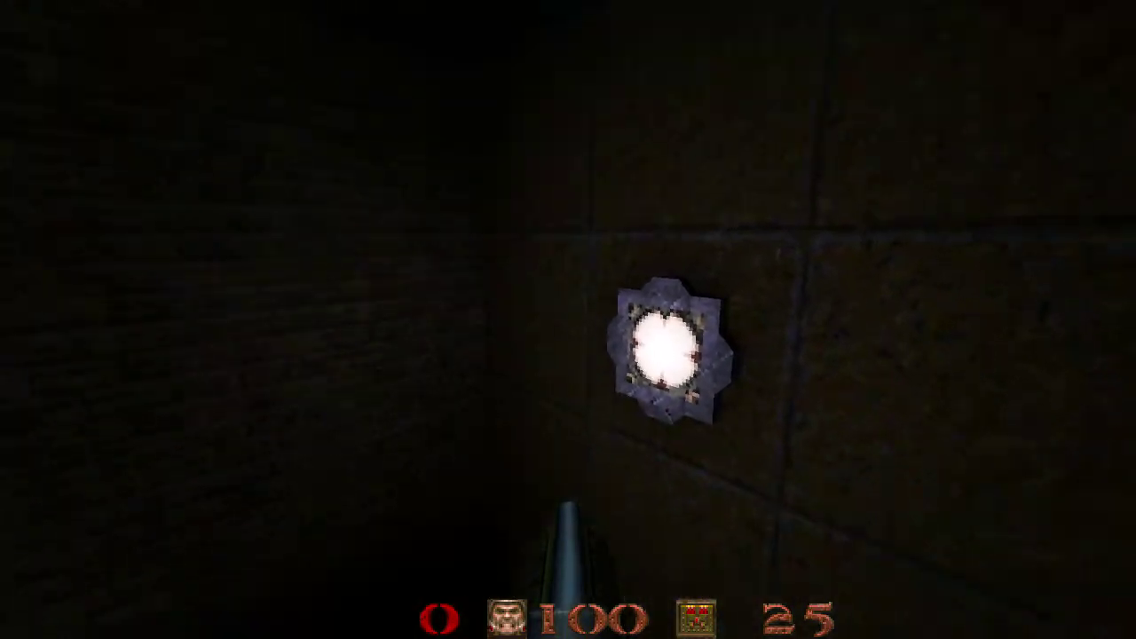
- Inspect the round wall lamp and the light falling on the adjoining walls from several distances and angles
key("s")
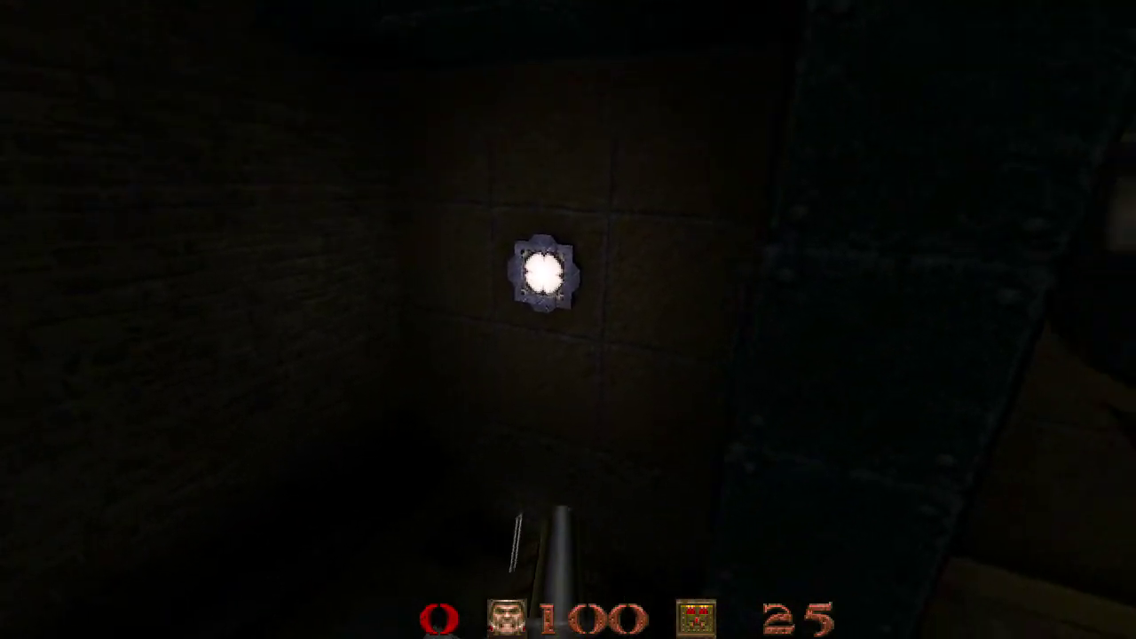
key("a")
key("d")
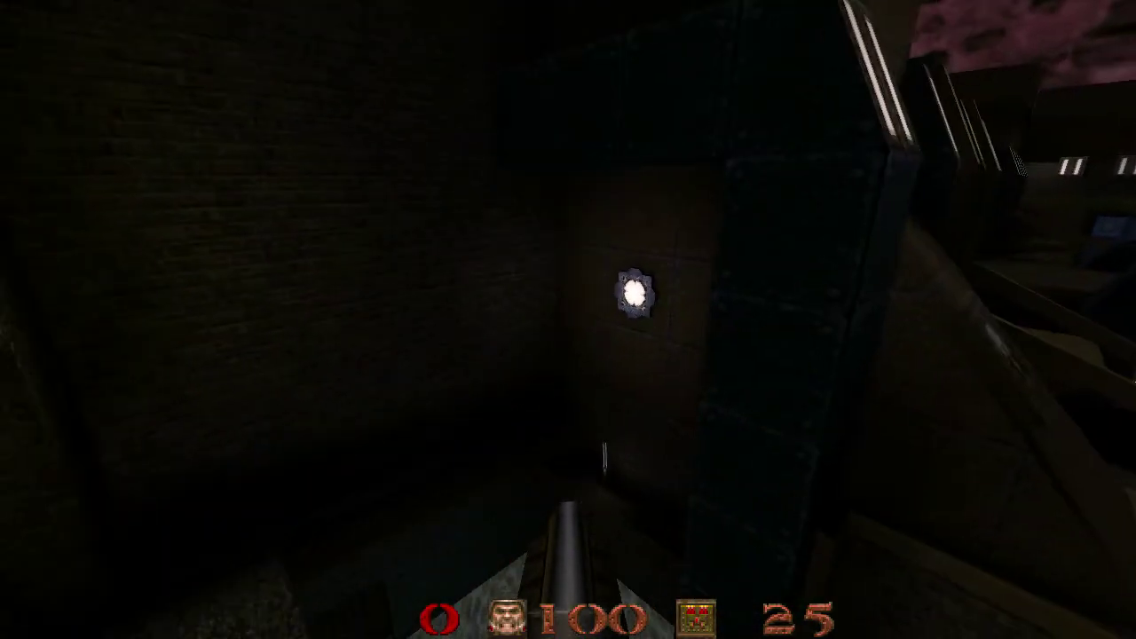
key("w")
key("s")
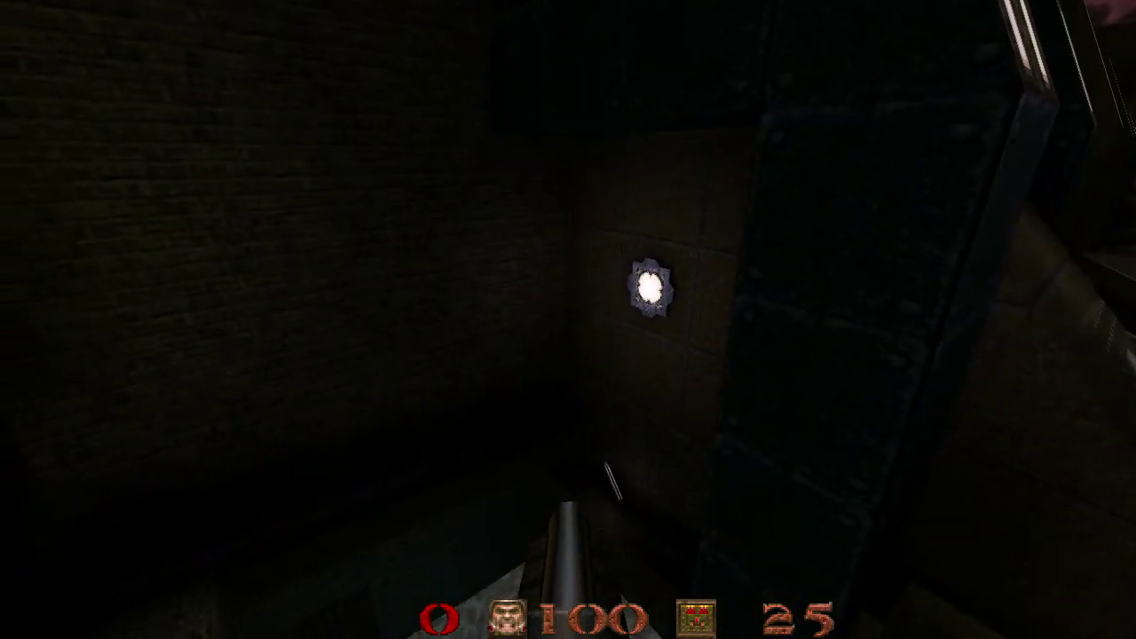
key("w")
key("a")
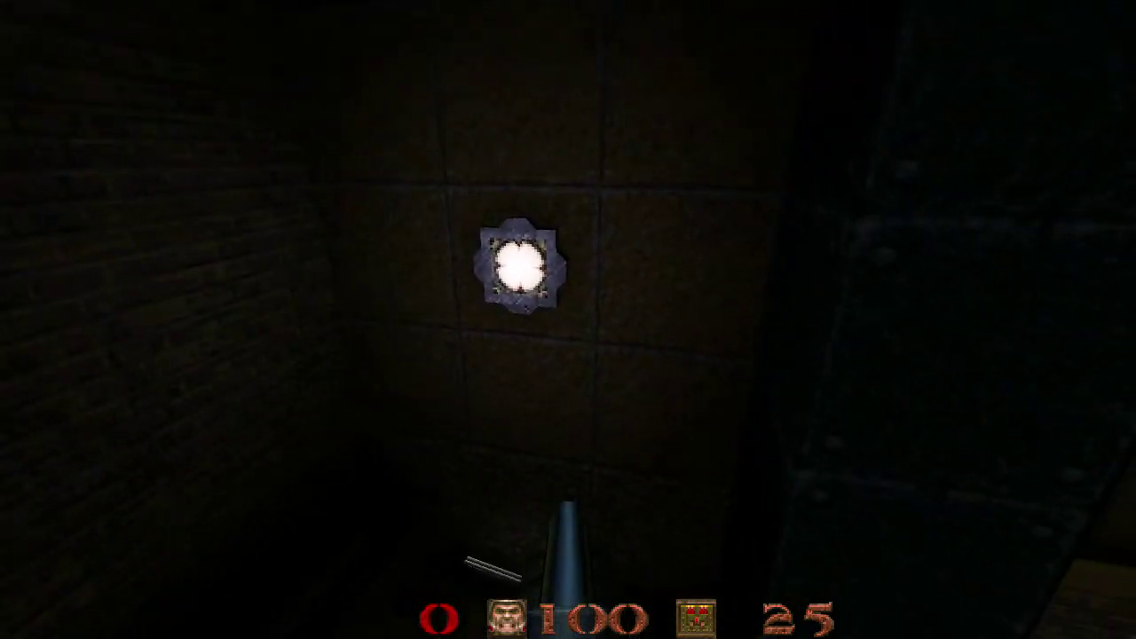
key("w")
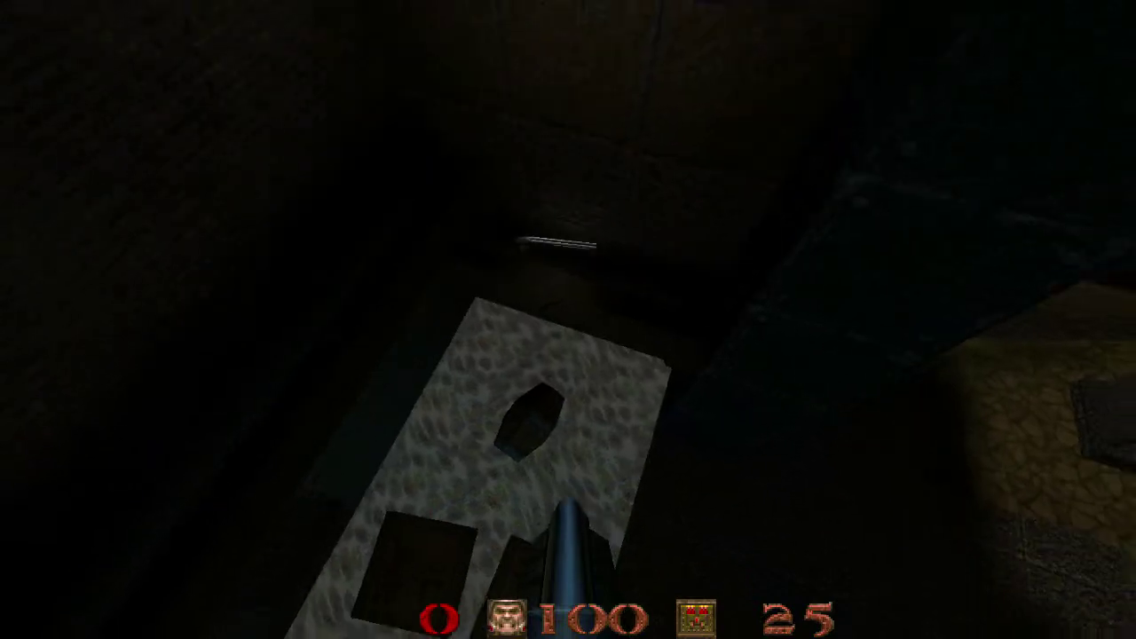
- Examine how the dark corner below the lamp is lit around the pale pool with the two floating crates and the barrel
key("a")
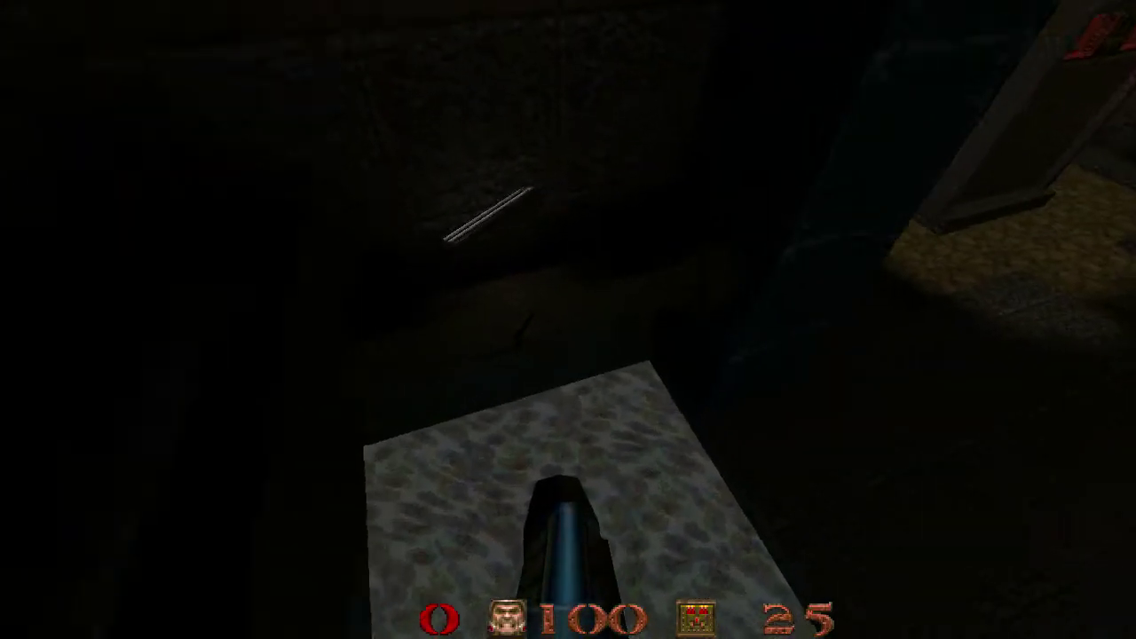
key("d")
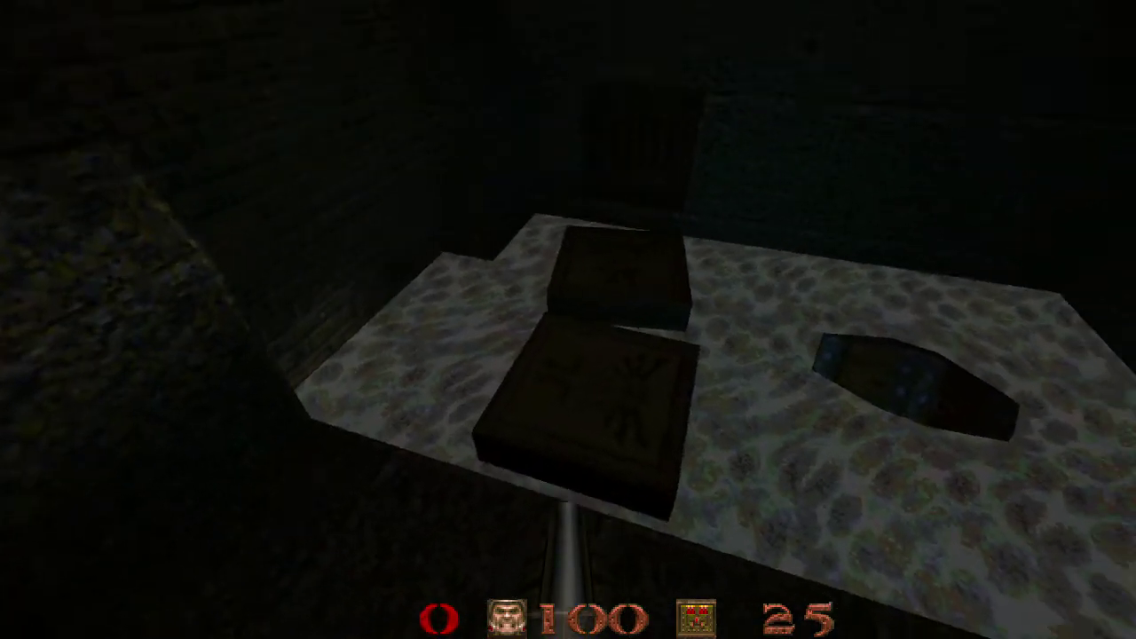
key("w")
key("s")
key("w")
key("d")
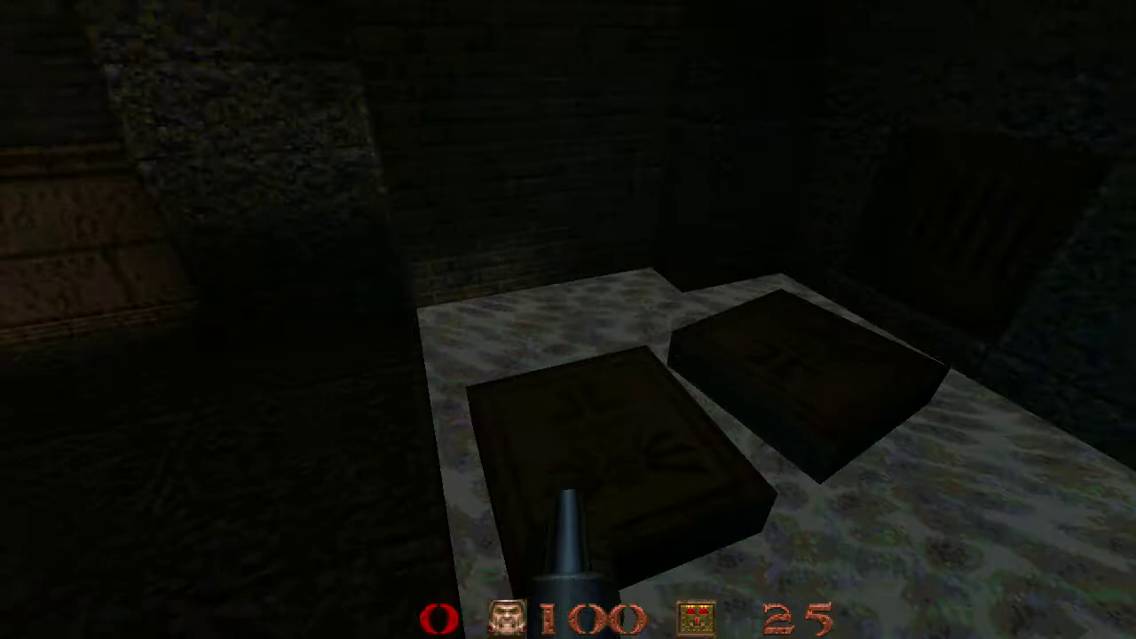
key("a")
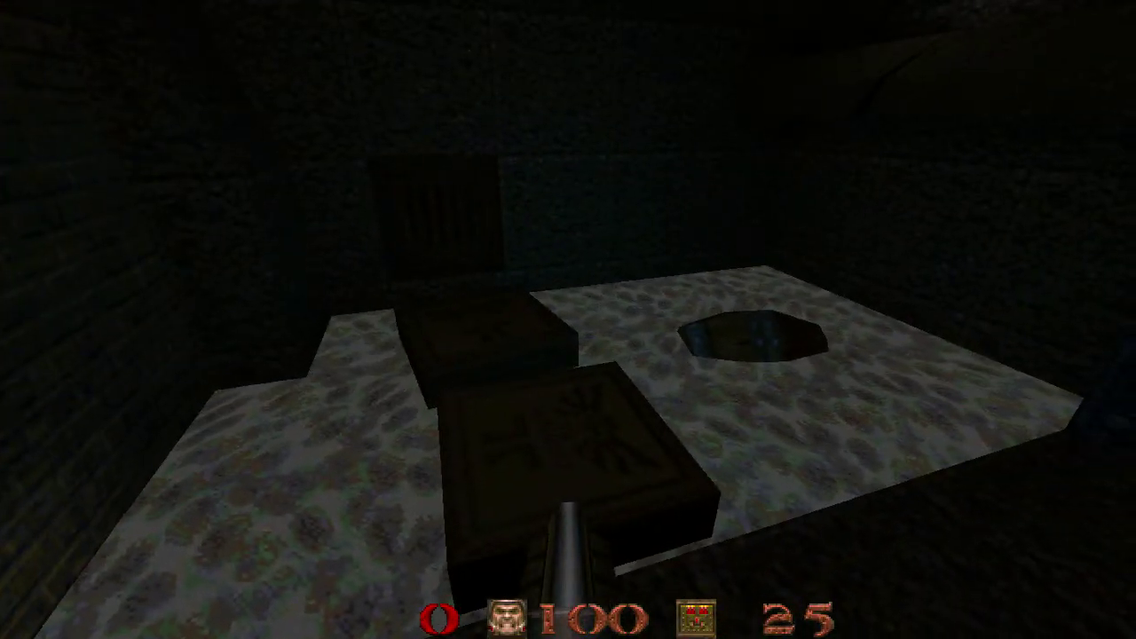
key("d")
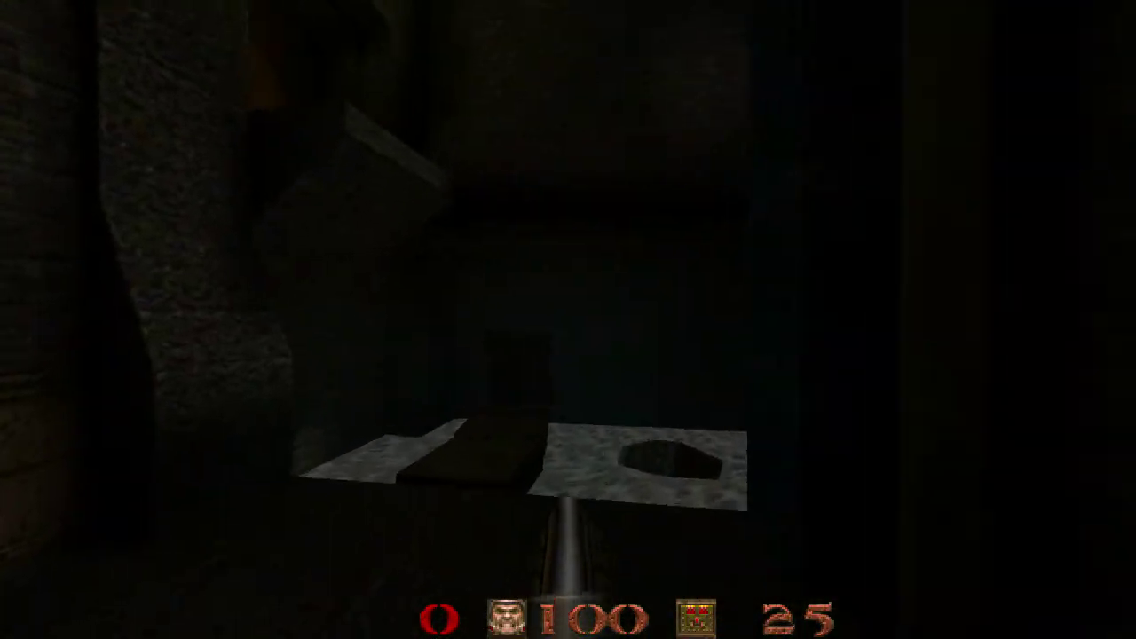
key("w")
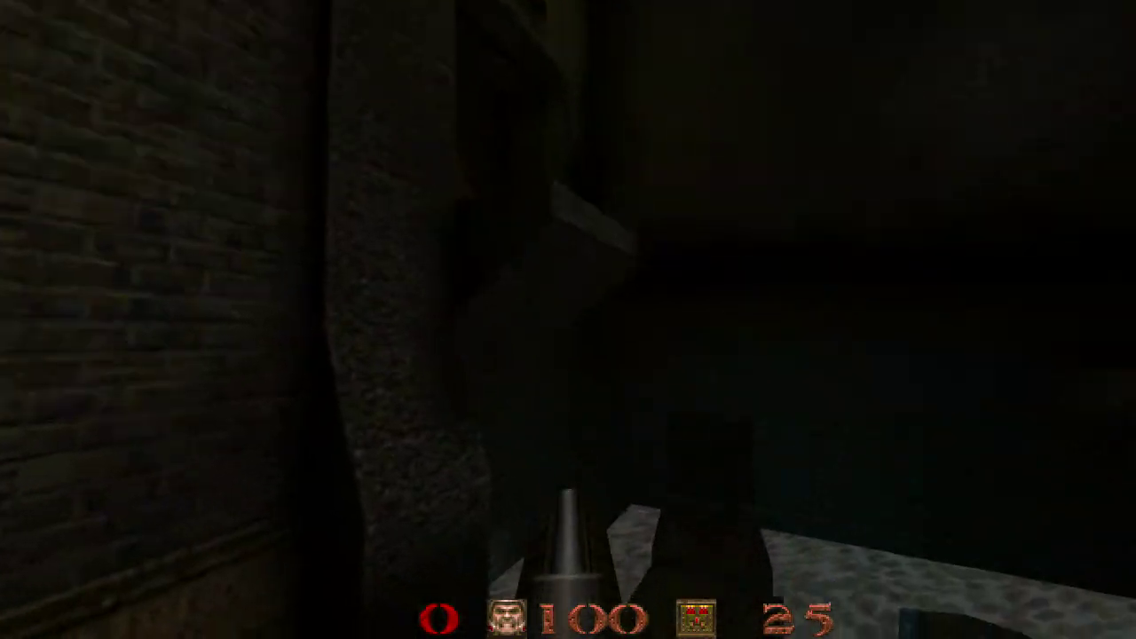
key("w")
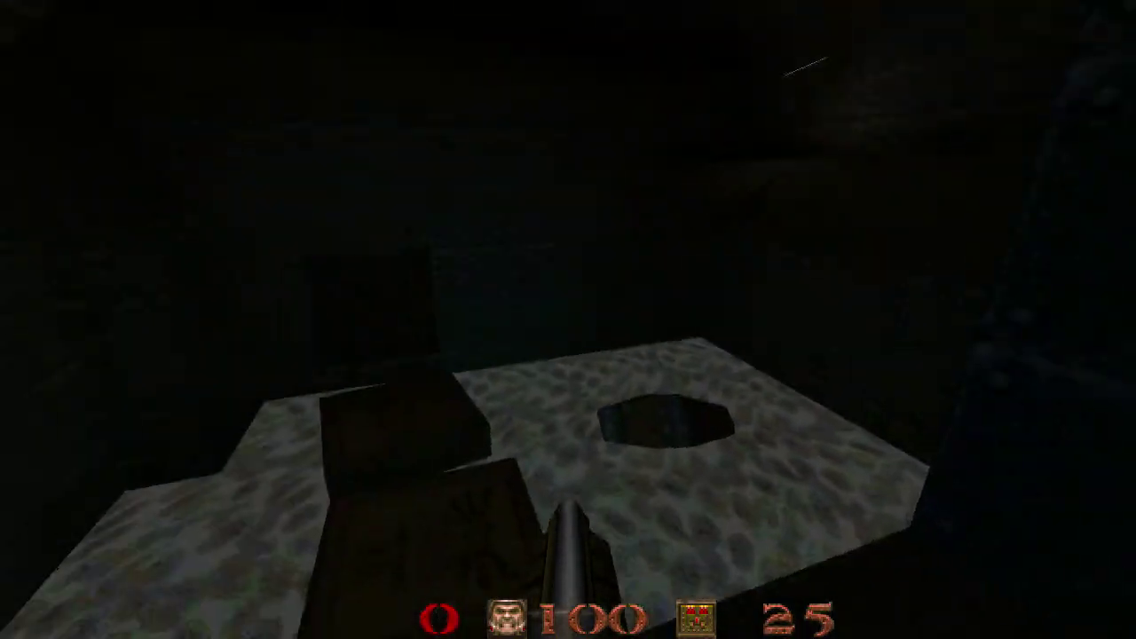
- View the pool and the wall behind it from several distances, switching to the axe and back to the shotgun
key("w")
key("s")
key("s")
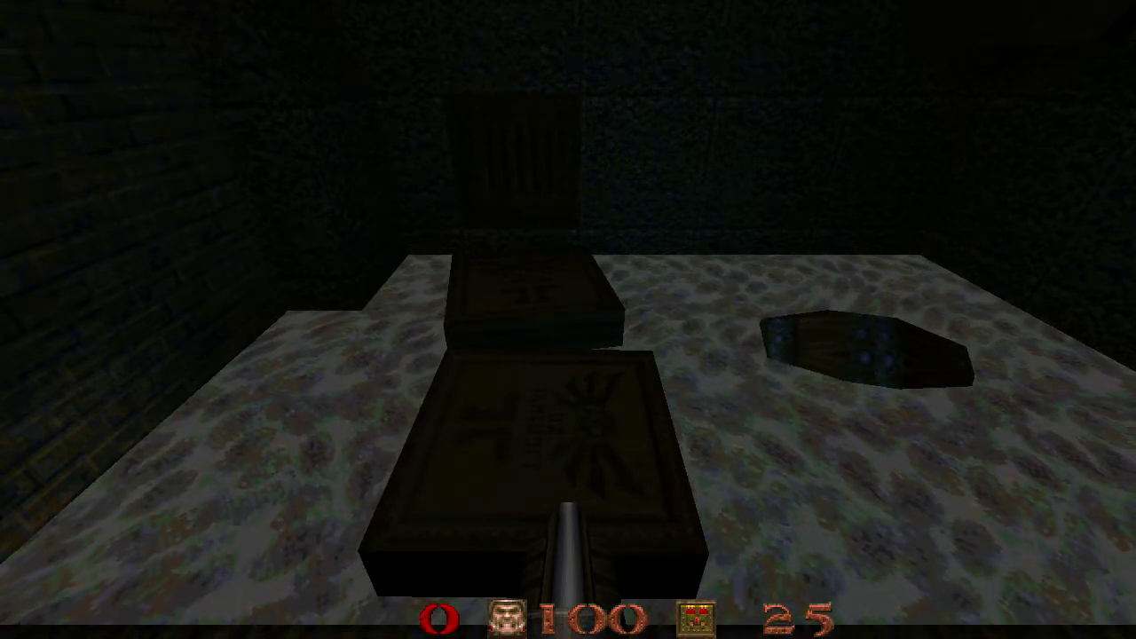
key("Right")
key("Left")
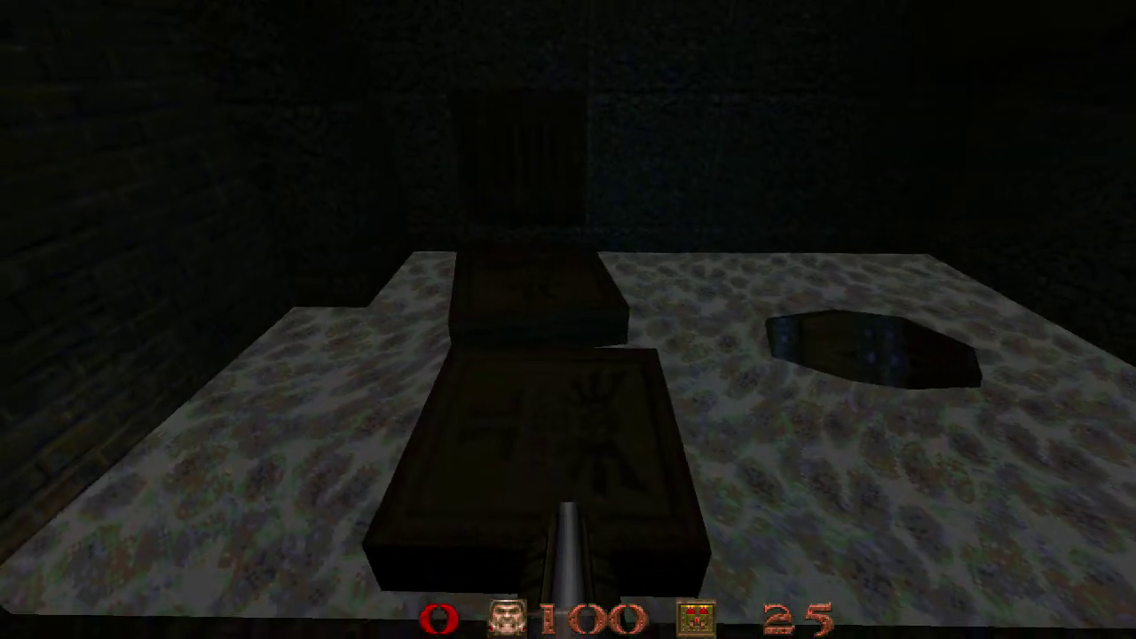
key("1")
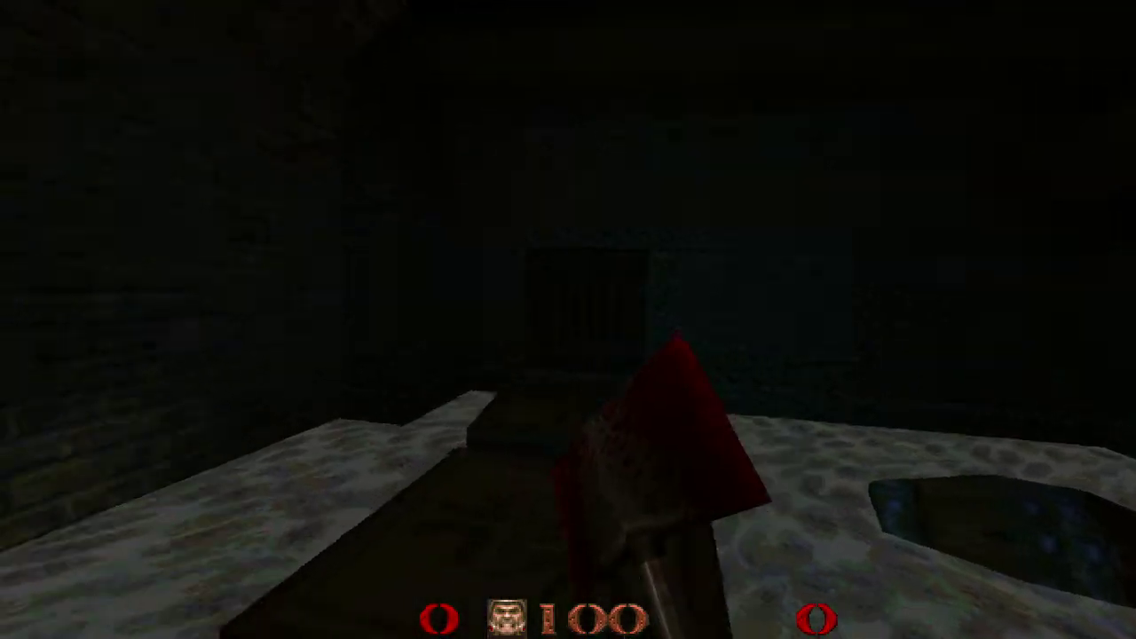
key("Up")
key("s")
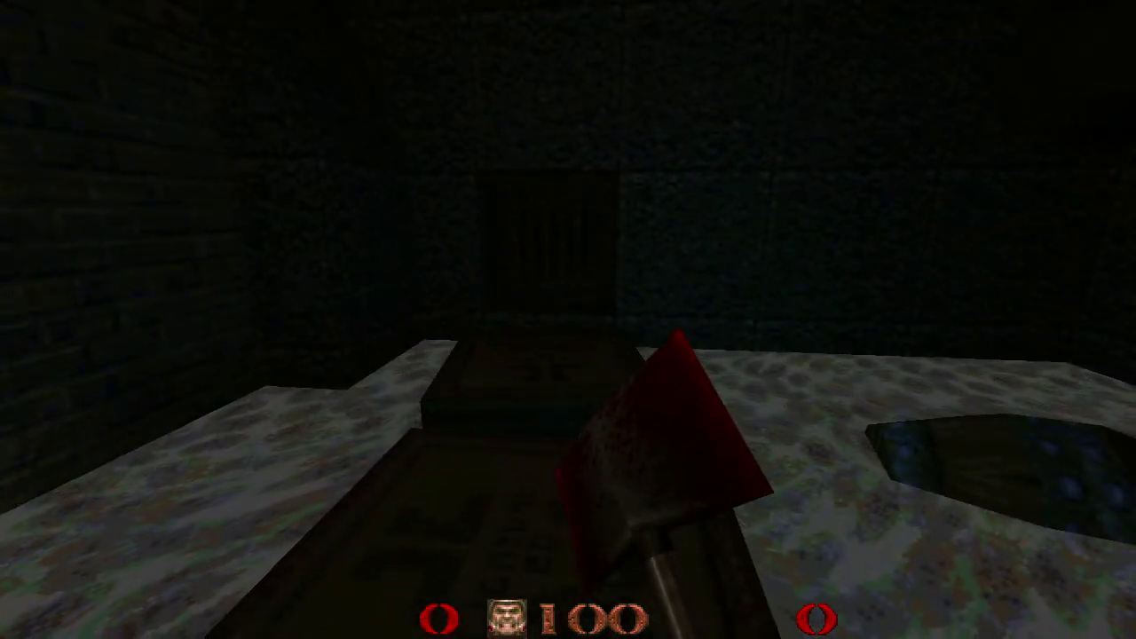
key("s")
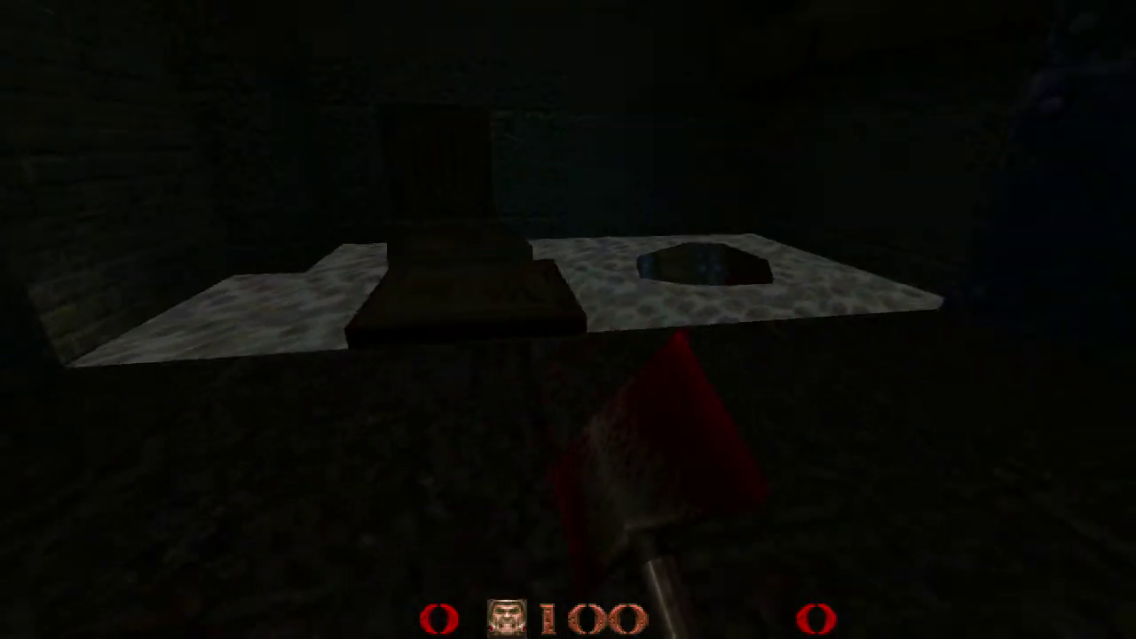
key("w")
key("2")
key("s")
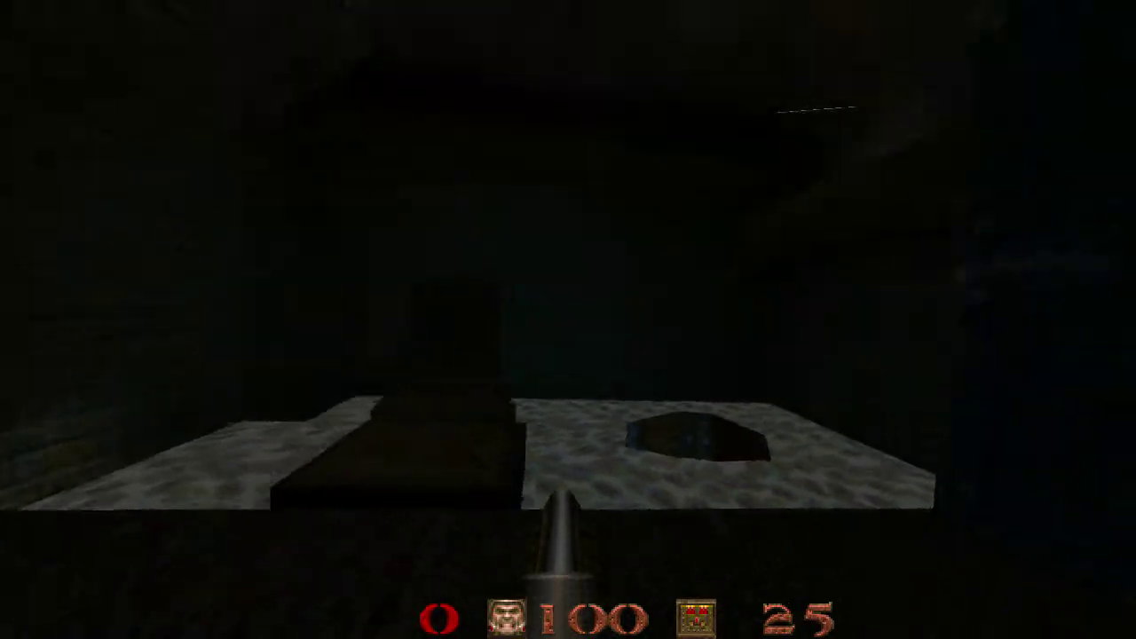
- Compare the lamp above the pool with the dim round lamp above the stacked crates across the courtyard
key("w")
key("s")
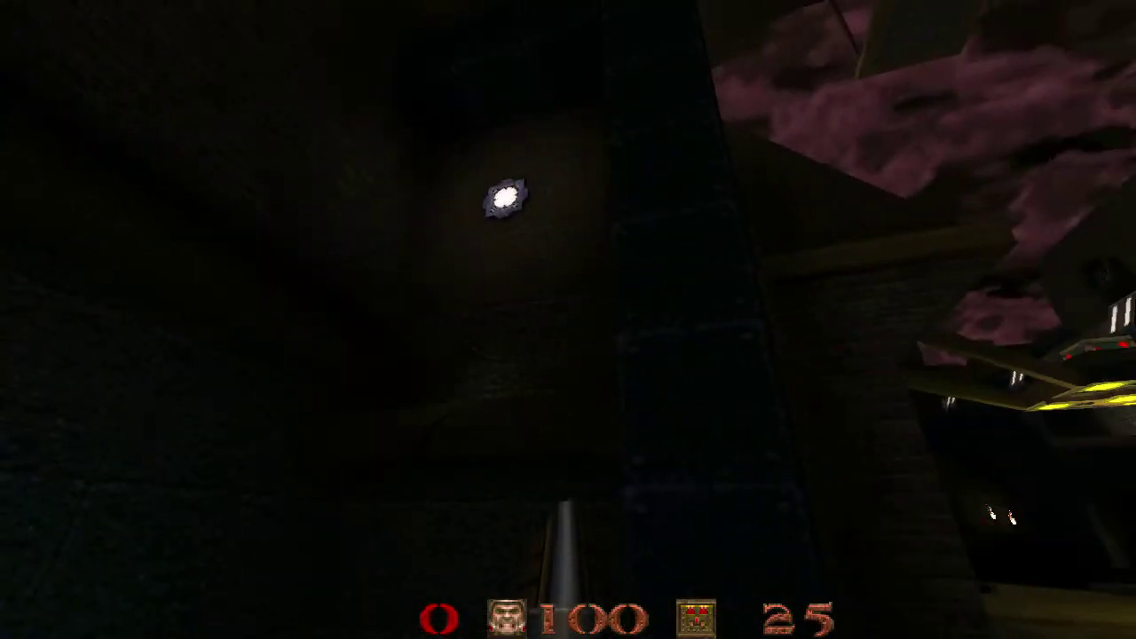
key("w")
key("w")
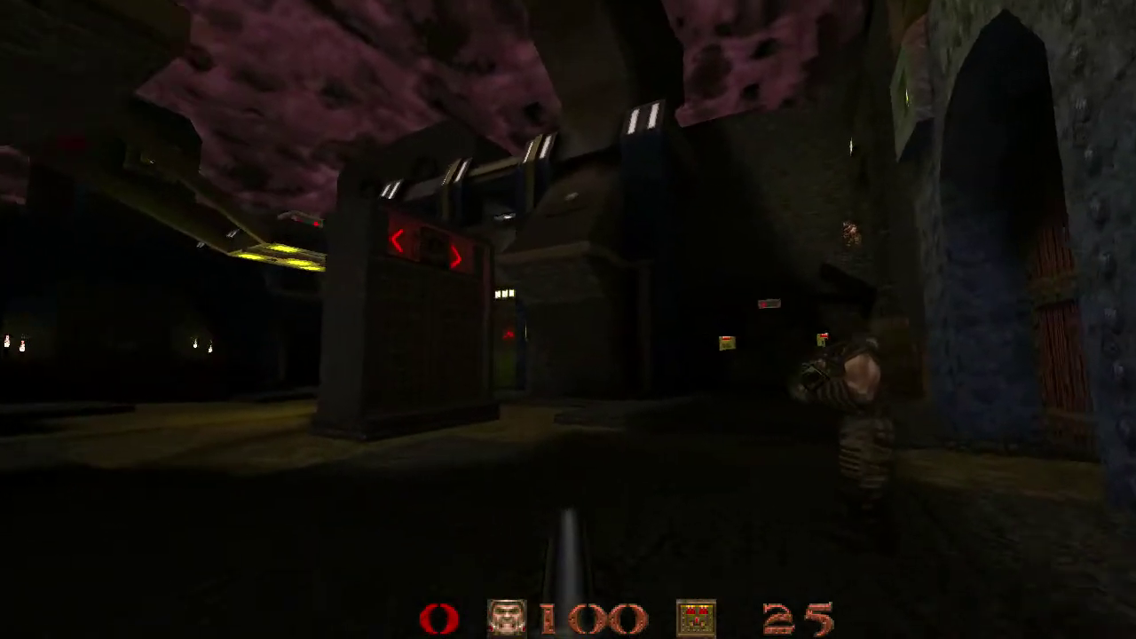
key("d")
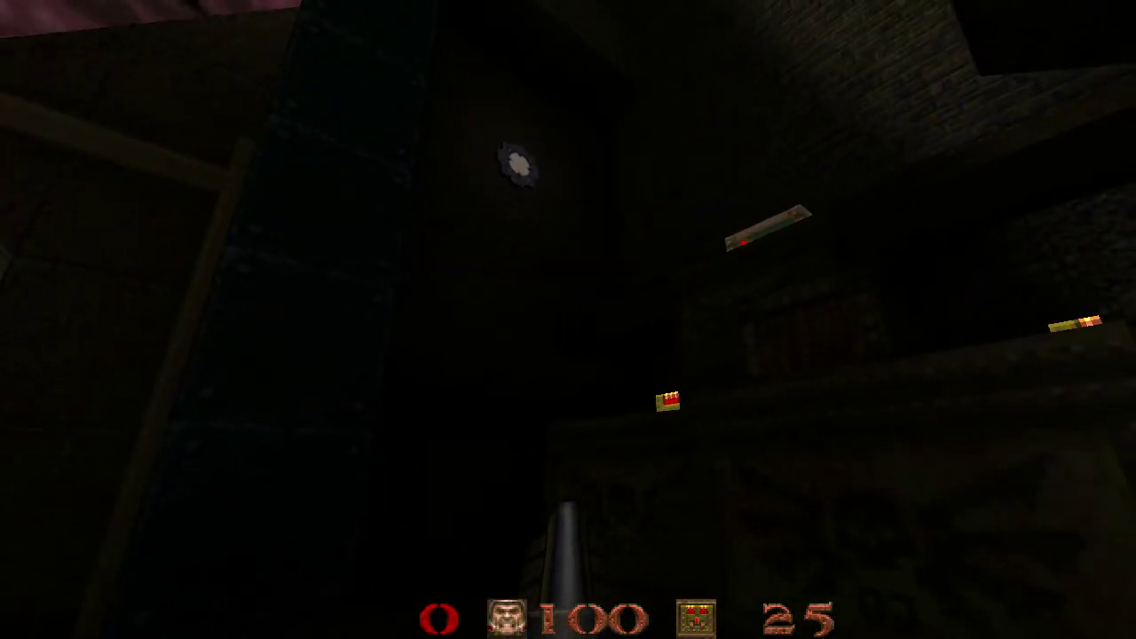
key("s")
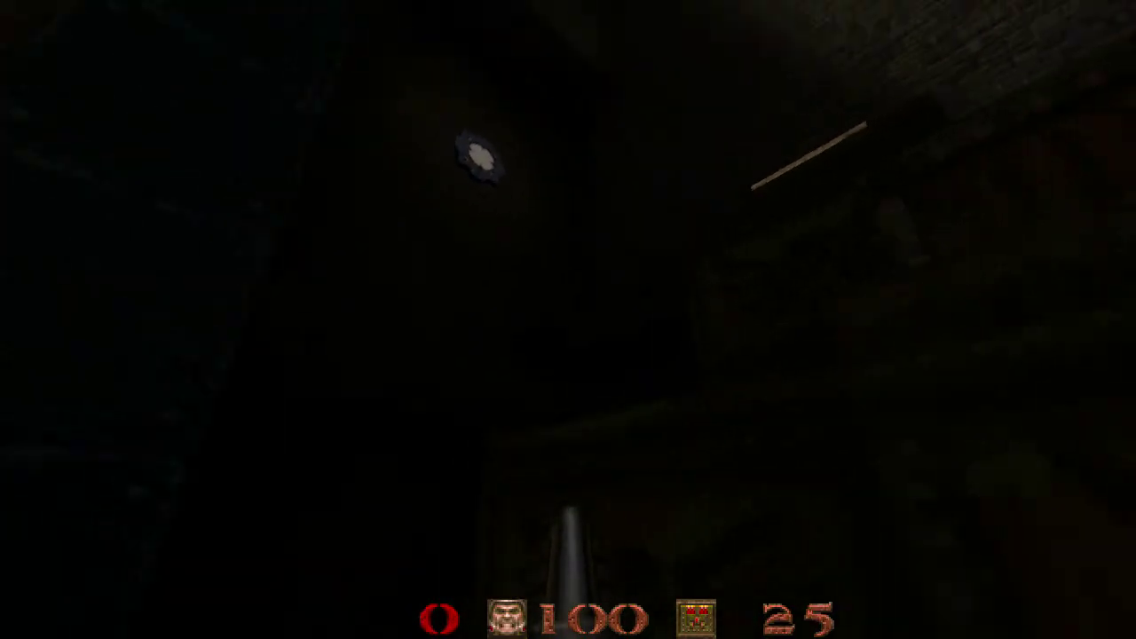
key("s")
key("w")
key("s")
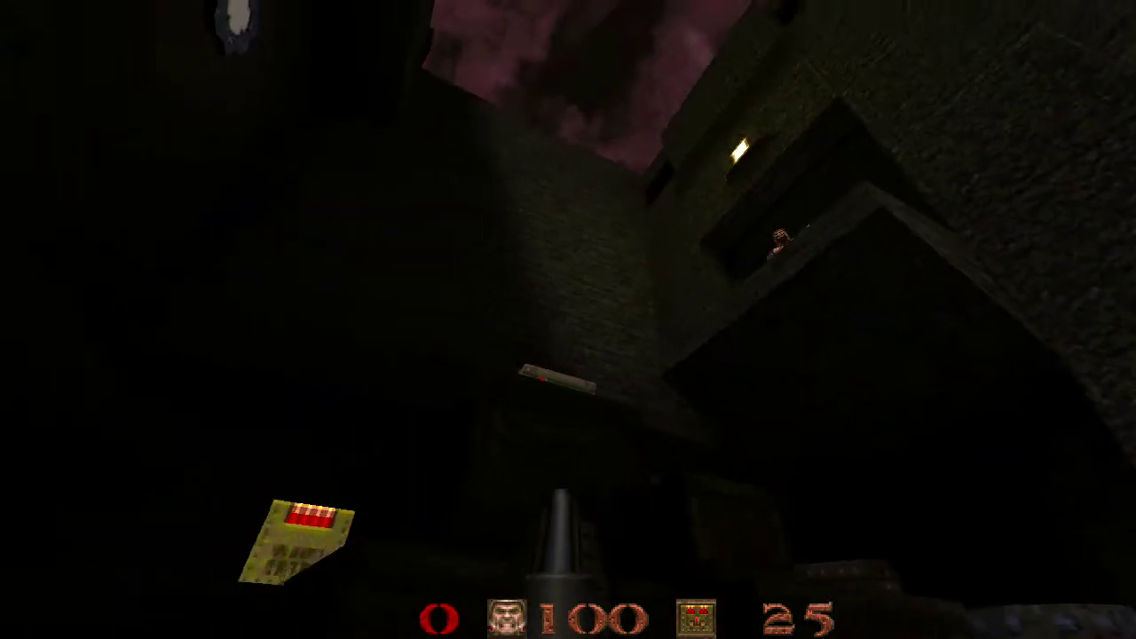
key("w")
key("Left")
key("Page_Up")
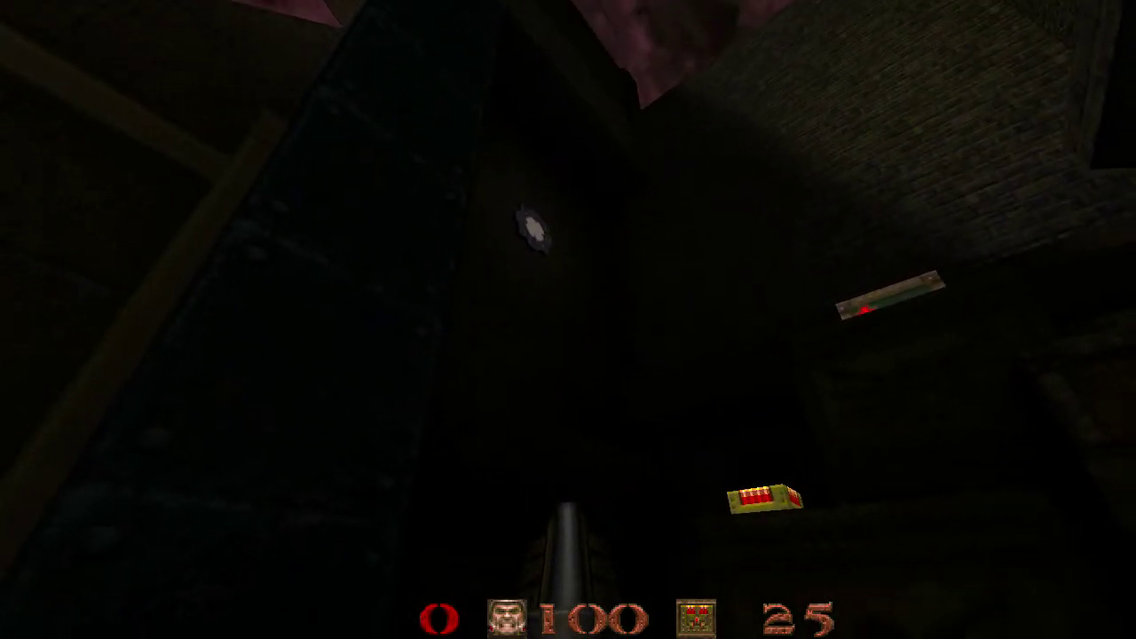
- Inspect the shadows around the stacked crates and barrels below the dim lamp, picking up the nearby shell box
key("s")
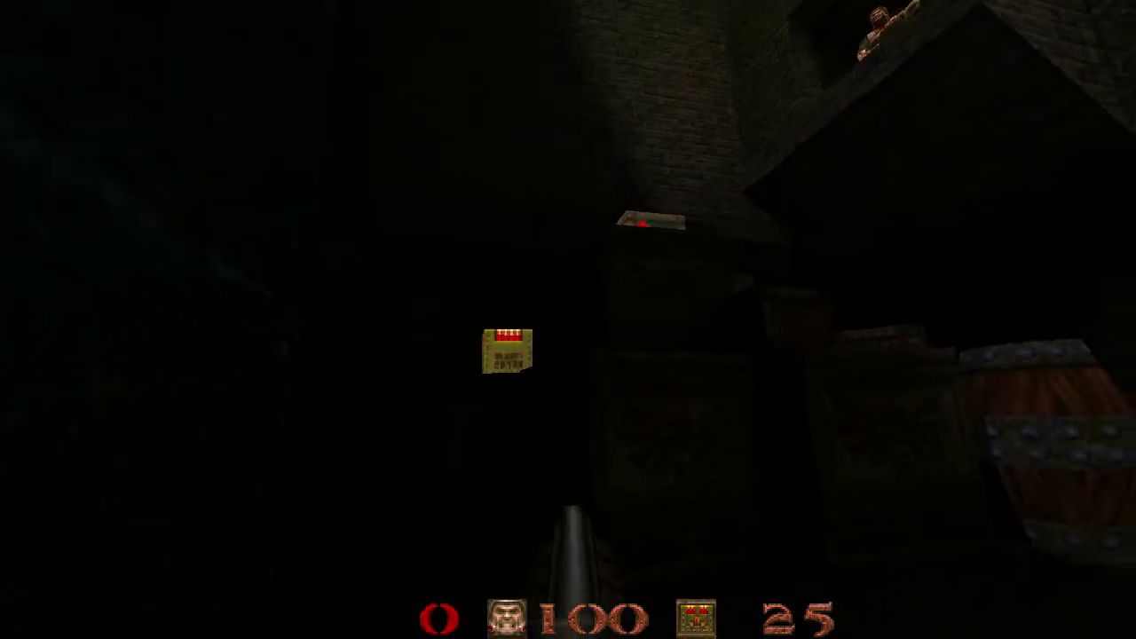
key("Right")
key("Page_Down")
key("w")
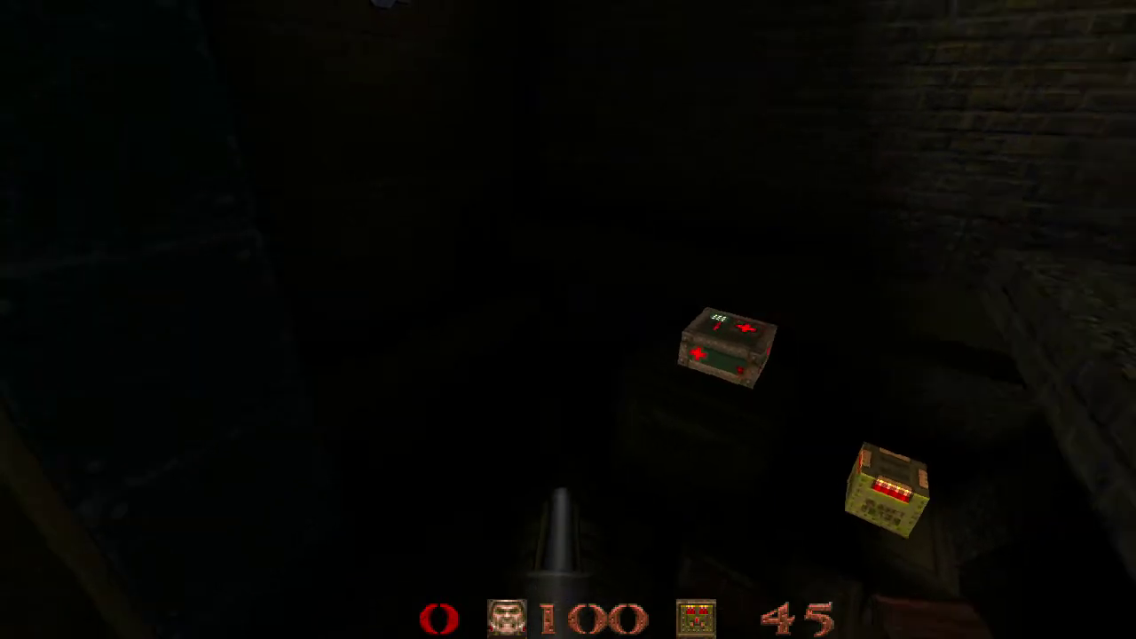
key("s")
key("w")
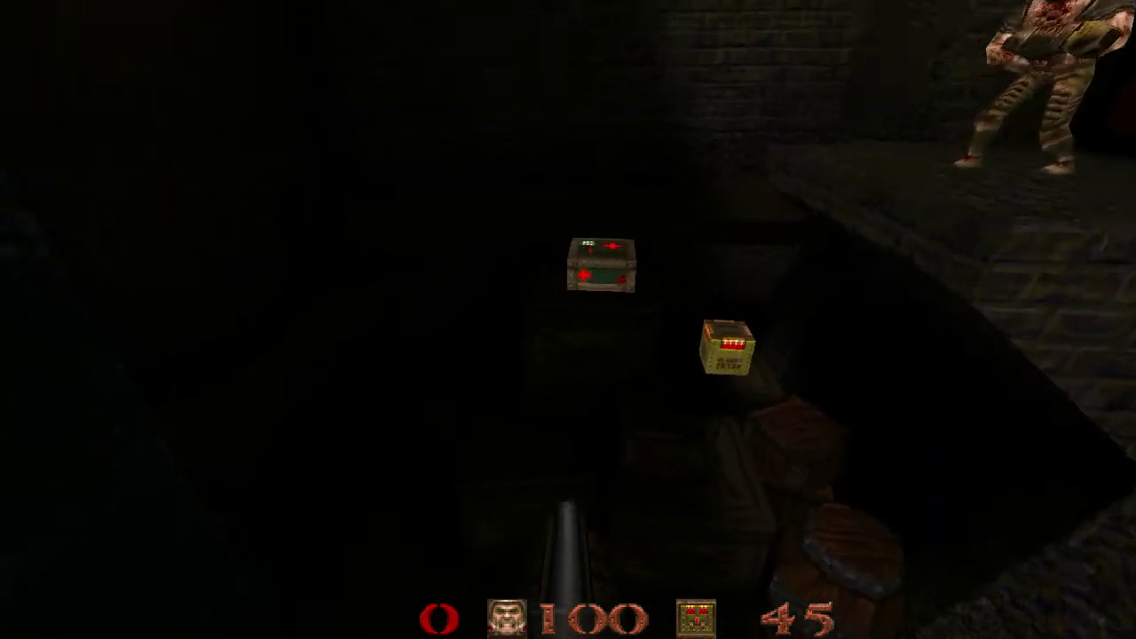
key("w")
key("s")
key("w")
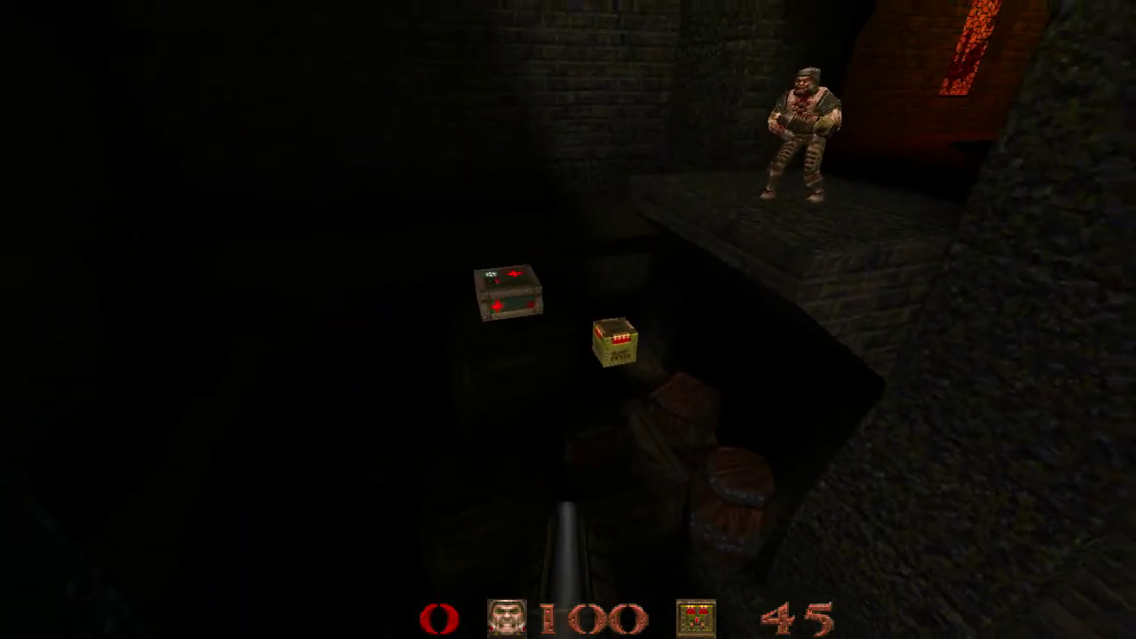
- Compare the darkness of the pool corner with the unlit corner around the crates, health box and barrels
key("w")
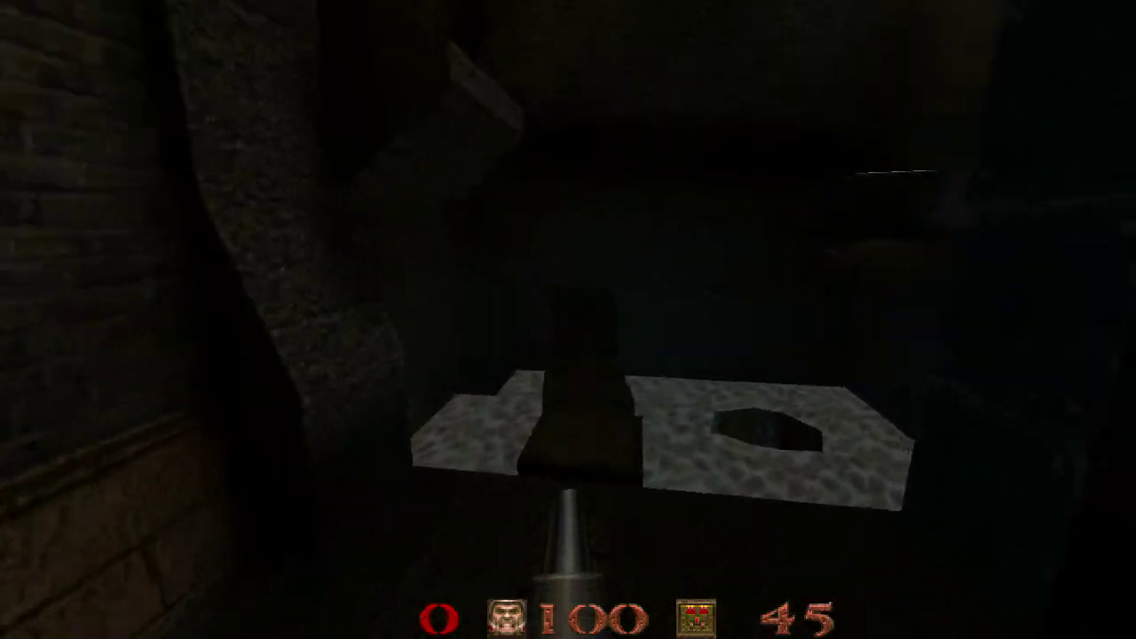
key("w")
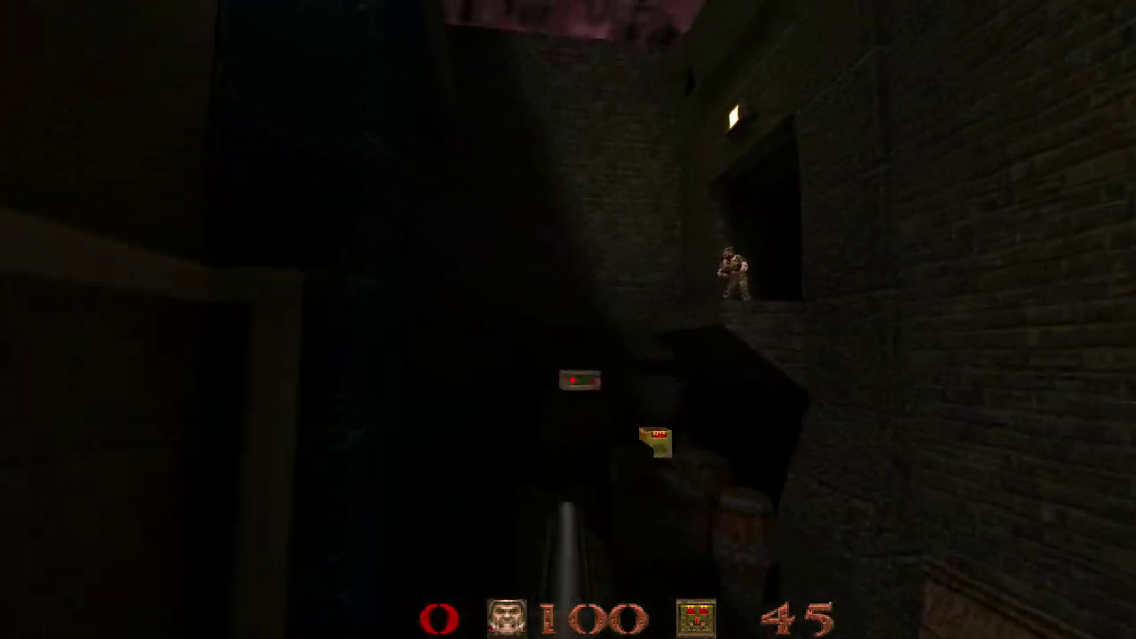
key("w")
key("s")
key("s")
key("a")
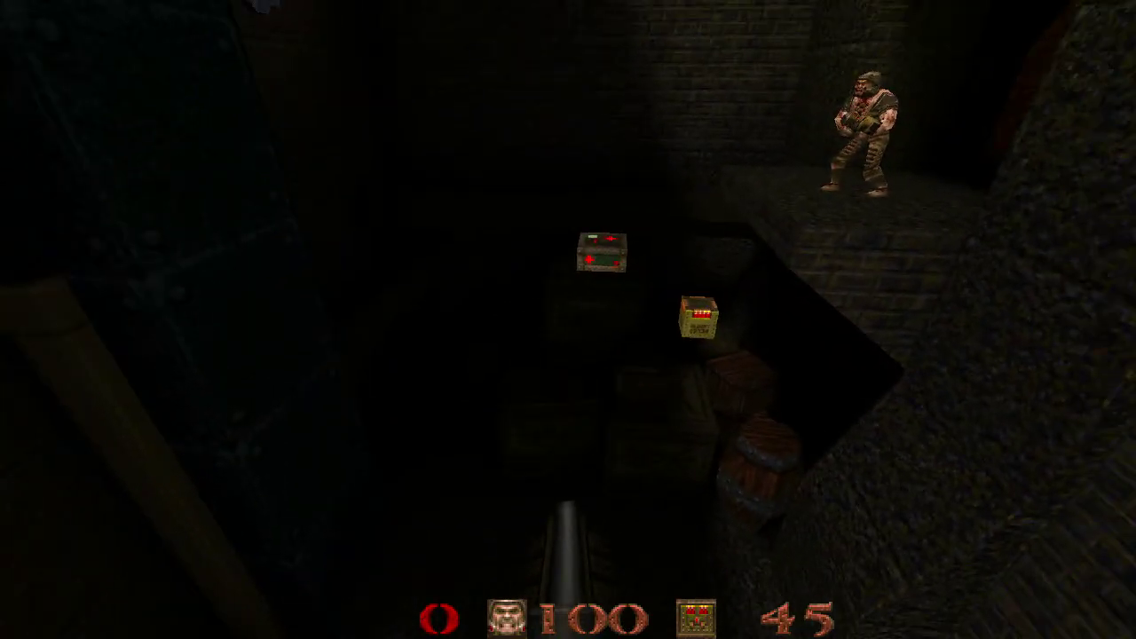
key("Left")
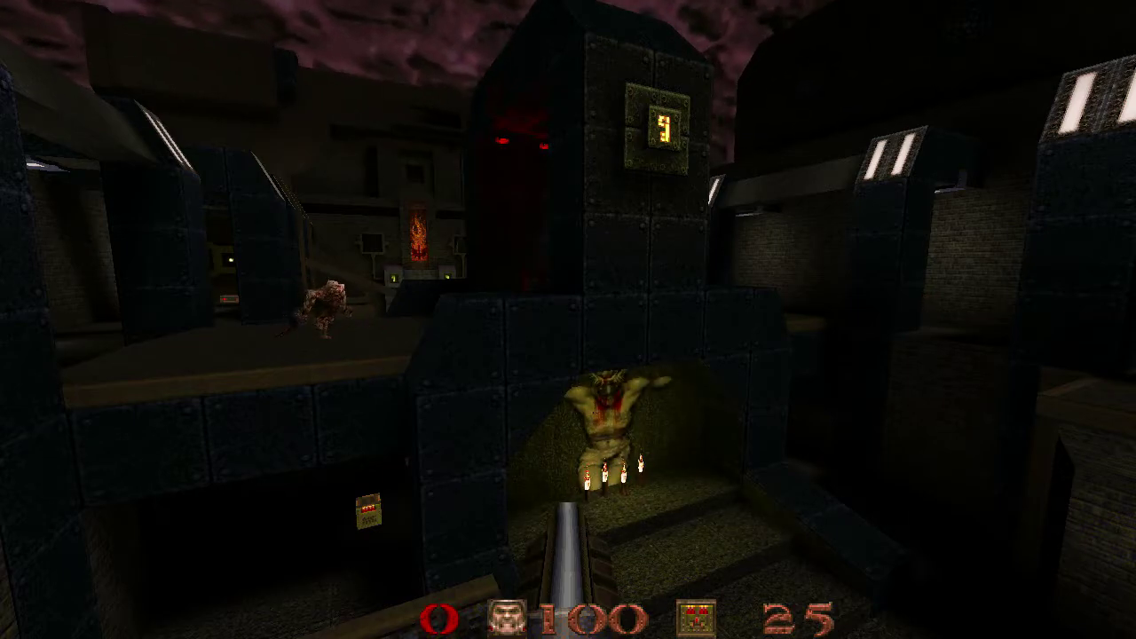
- Load the start map from the QuakeSpasm console with the command map start
key("grave")
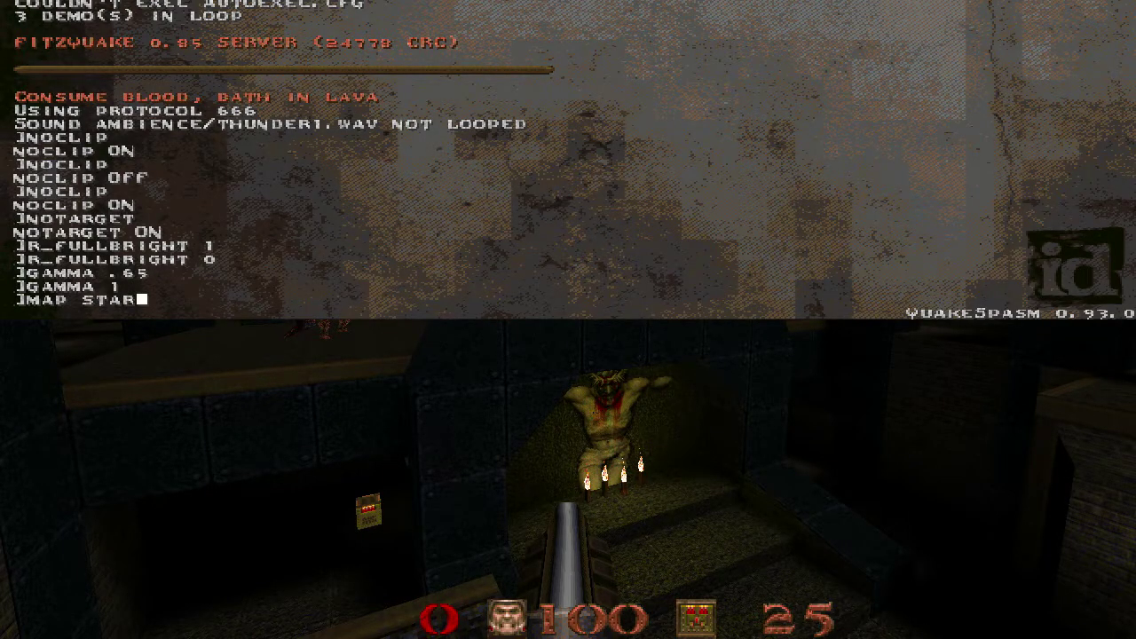
key("Return")
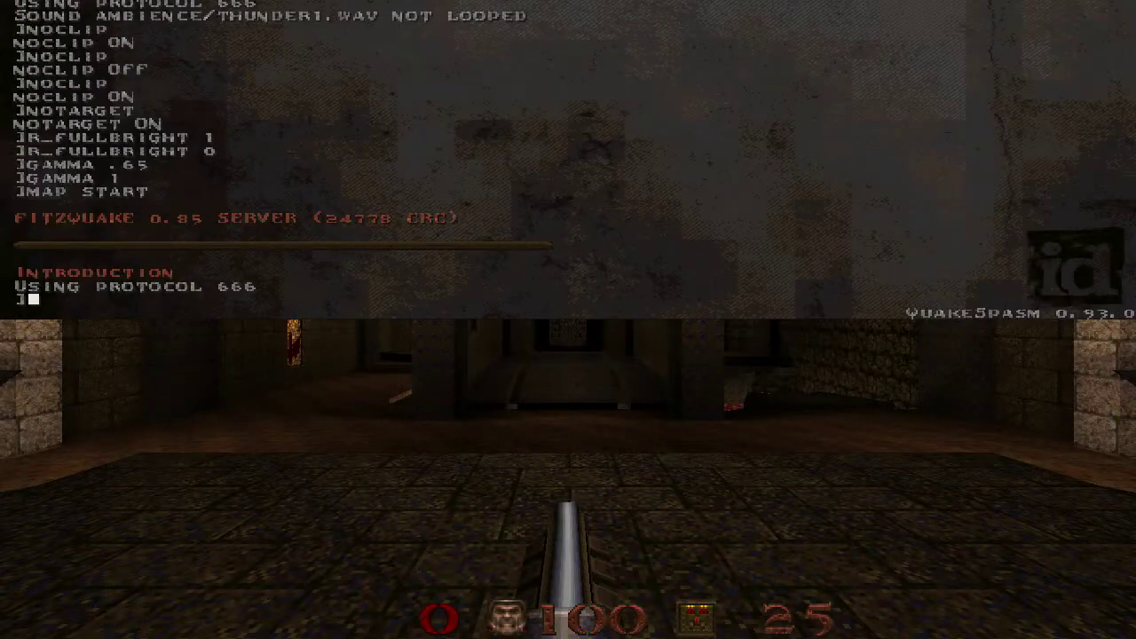